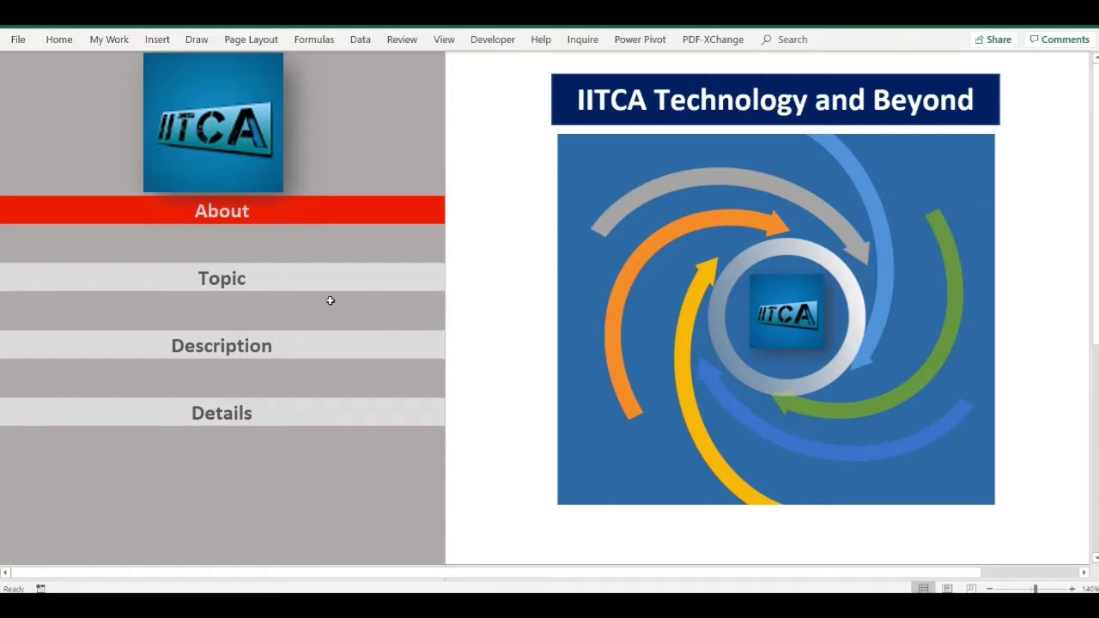
Step: Jump from the About page to the Topic page with the Dynamic Named Range banners
{"action": "left_click", "coordinate": [237, 289]}
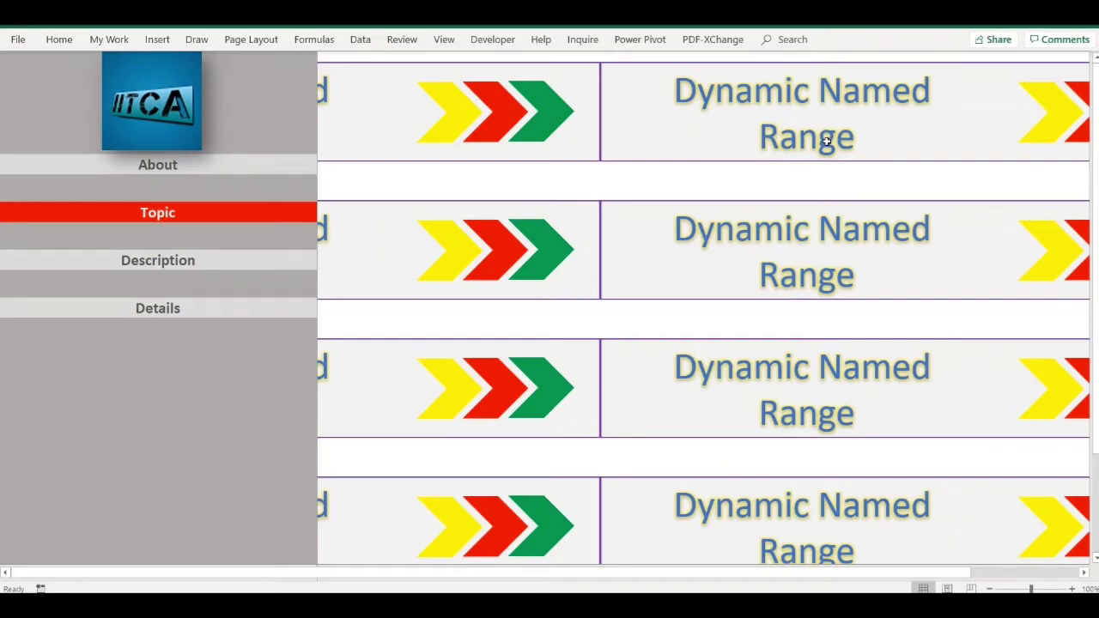
Step: Open the Description section and check in Name Manager that 'number' refers to Description!$H$3:$I$6
{"action": "left_click", "coordinate": [168, 266]}
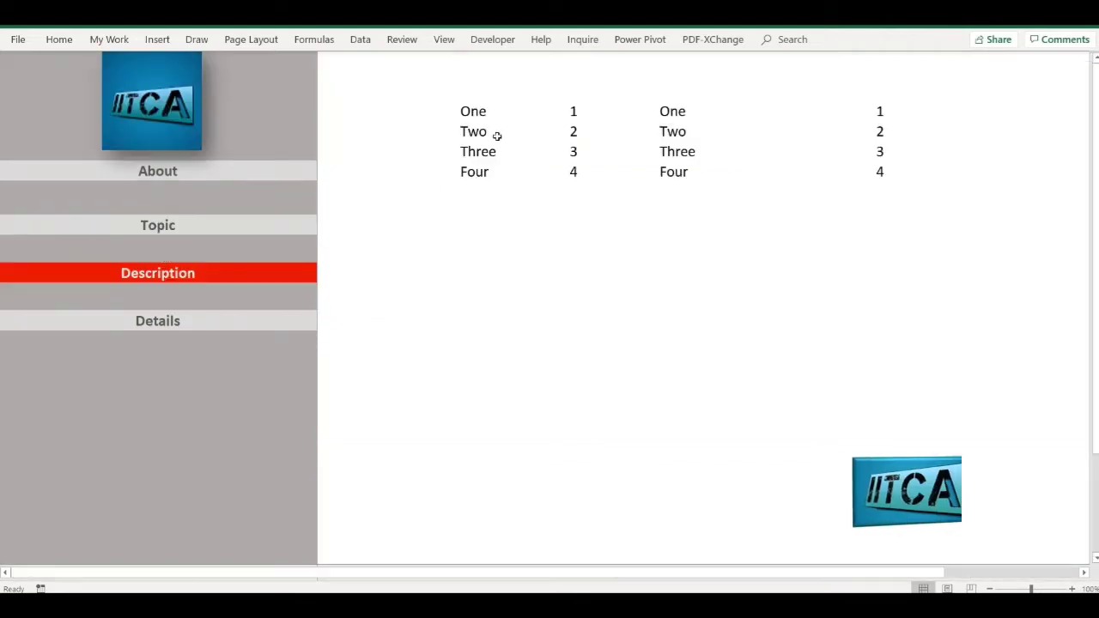
{"action": "left_click", "coordinate": [499, 136]}
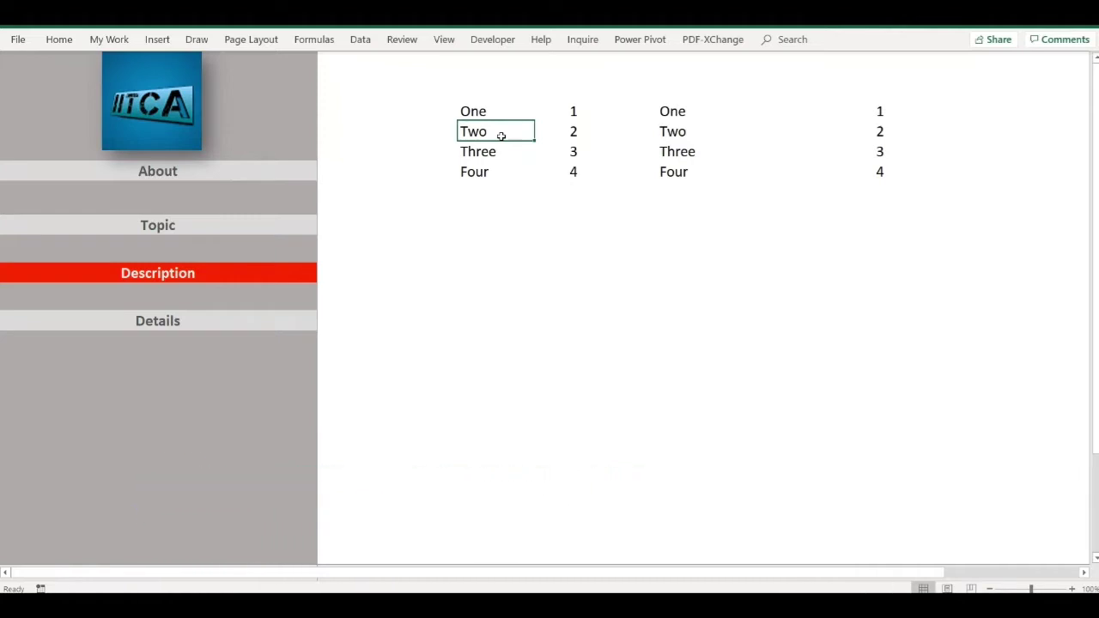
{"action": "key", "text": "ctrl+F3"}
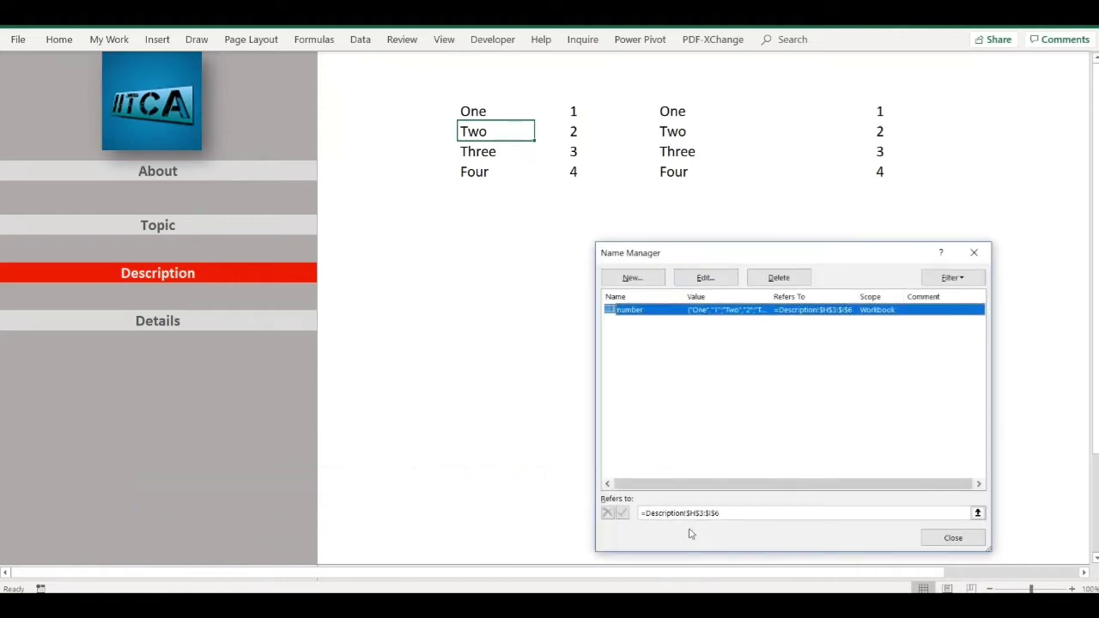
{"action": "left_click", "coordinate": [692, 513]}
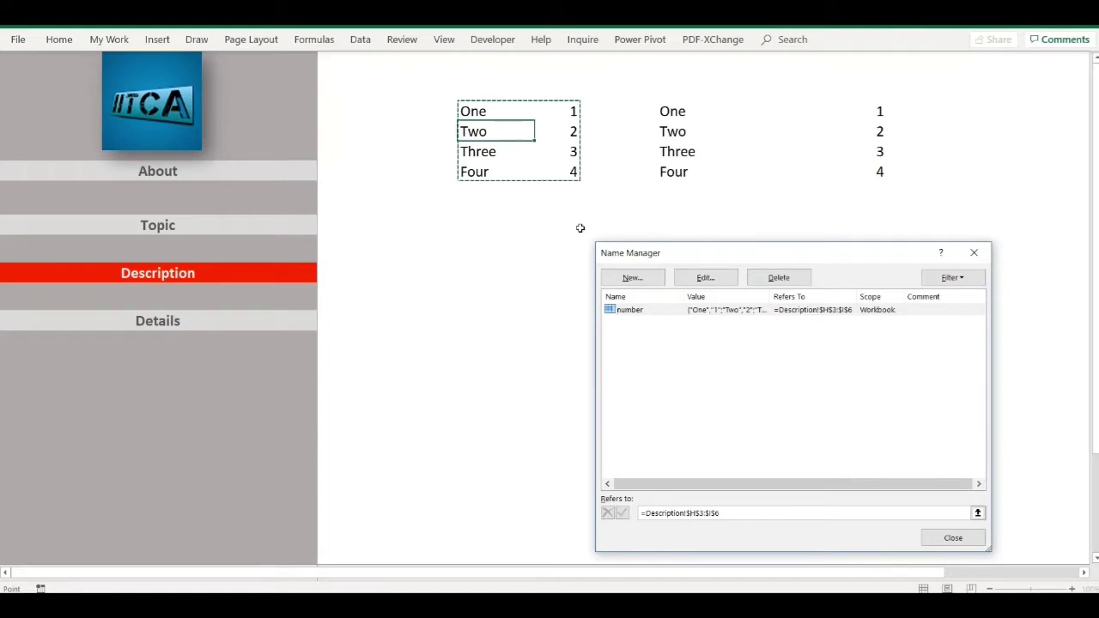
{"action": "left_click", "coordinate": [974, 252]}
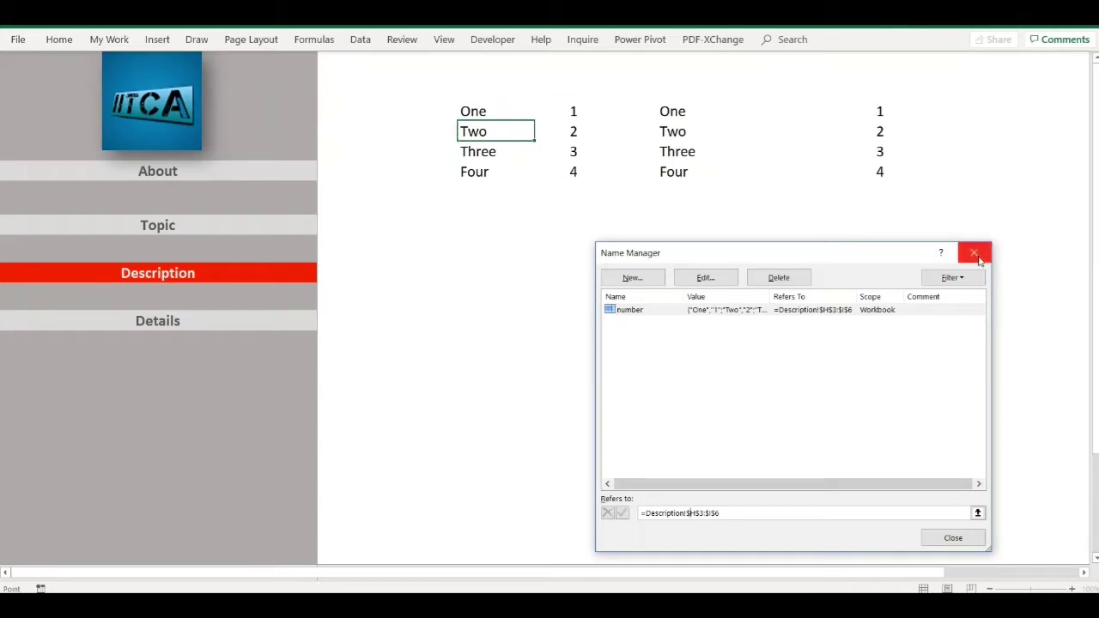
{"action": "left_click", "coordinate": [857, 112]}
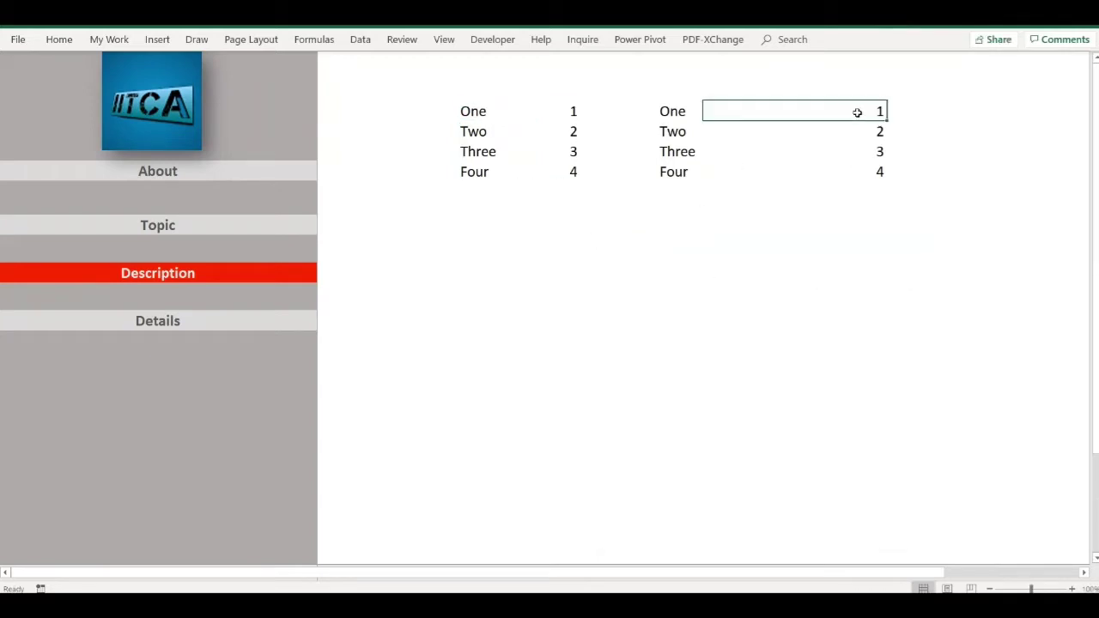
{"action": "double_click", "coordinate": [857, 112]}
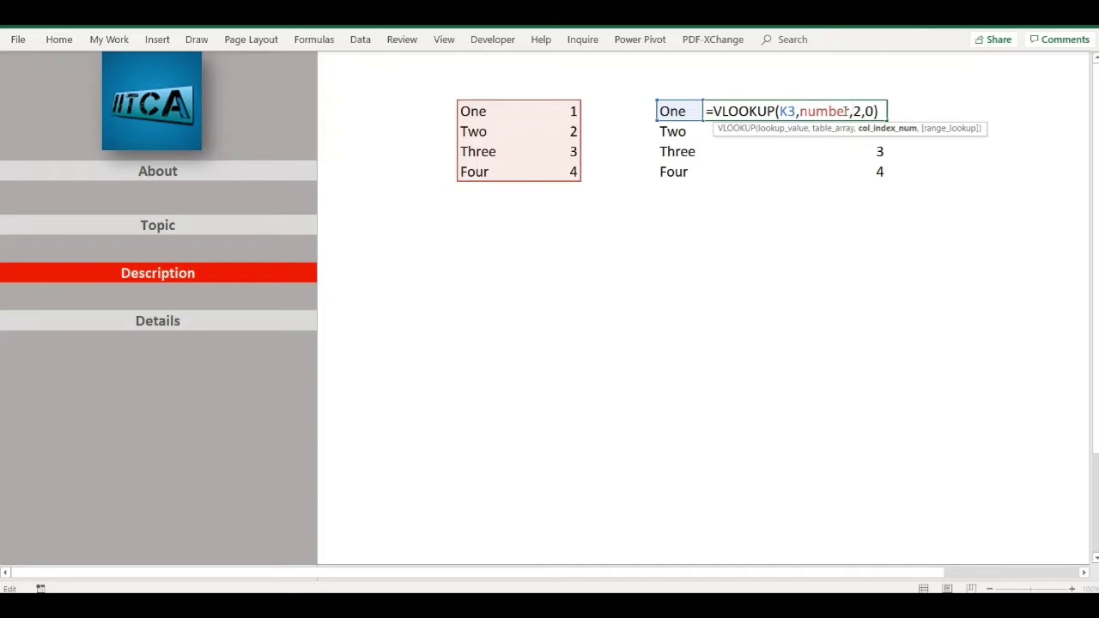
{"action": "key", "text": "Return"}
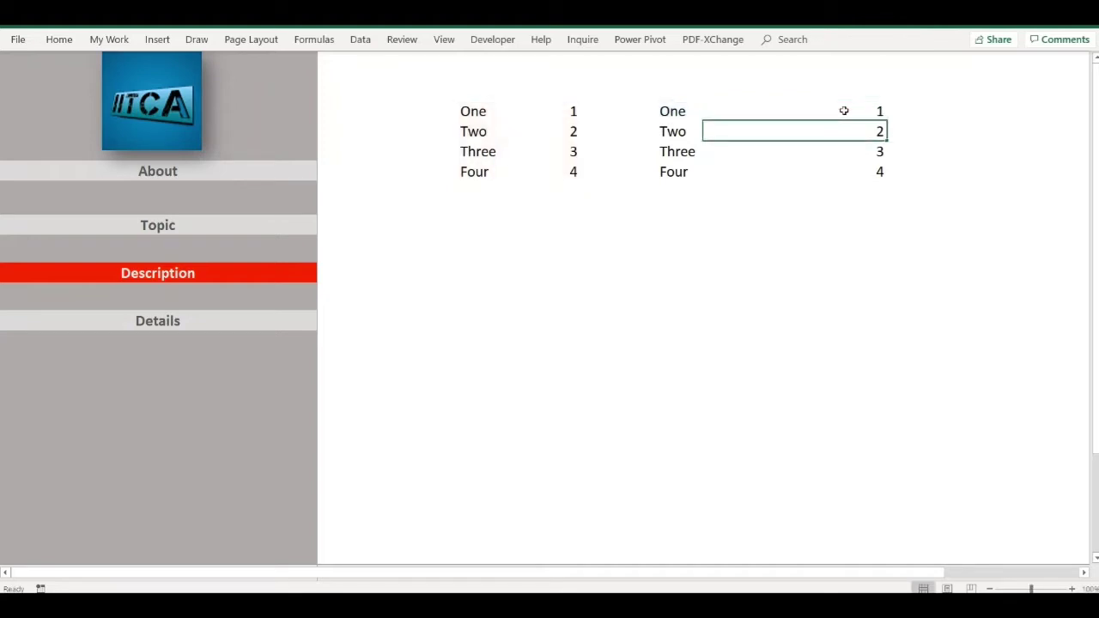
{"action": "key", "text": "F2"}
{"action": "key", "text": "Escape"}
{"action": "key", "text": "Down"}
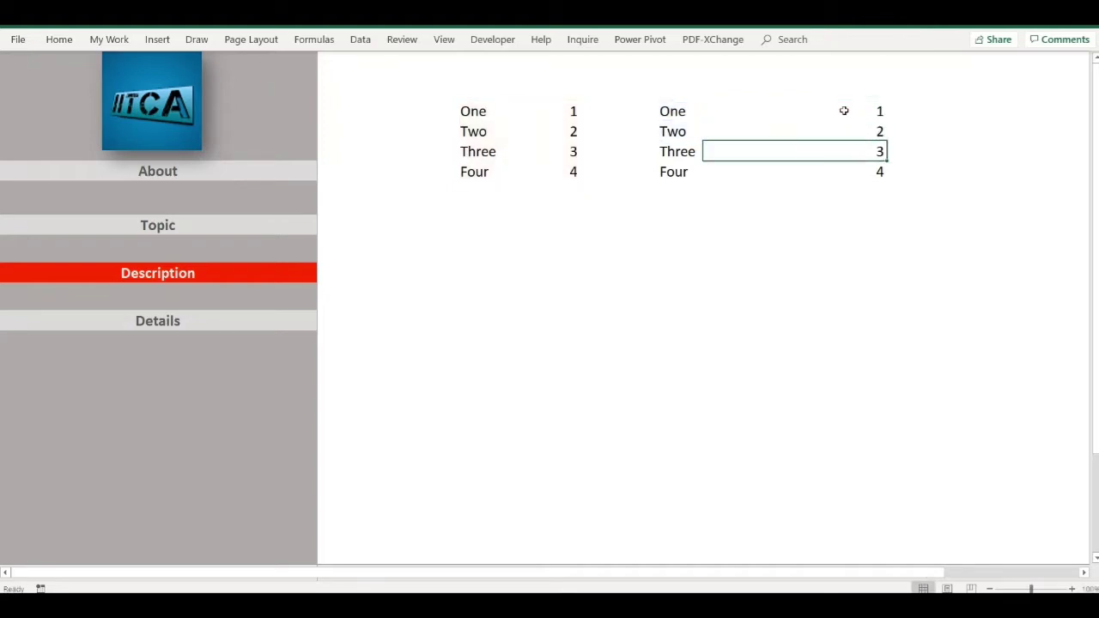
{"action": "key", "text": "F2"}
{"action": "key", "text": "Escape"}
{"action": "key", "text": "Down"}
{"action": "key", "text": "F2"}
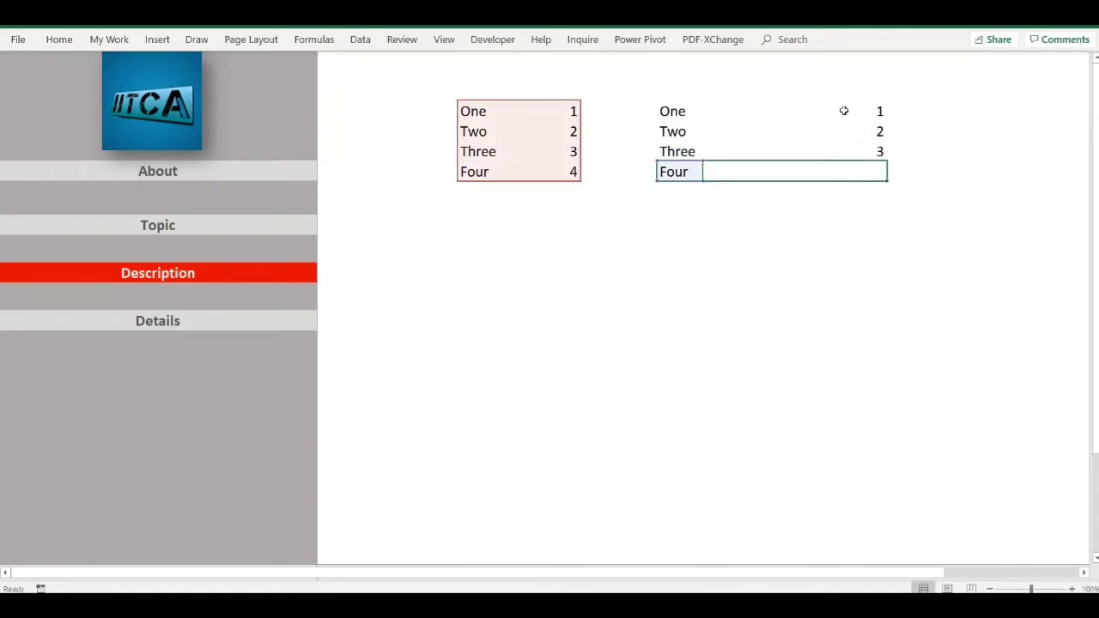
{"action": "key", "text": "Escape"}
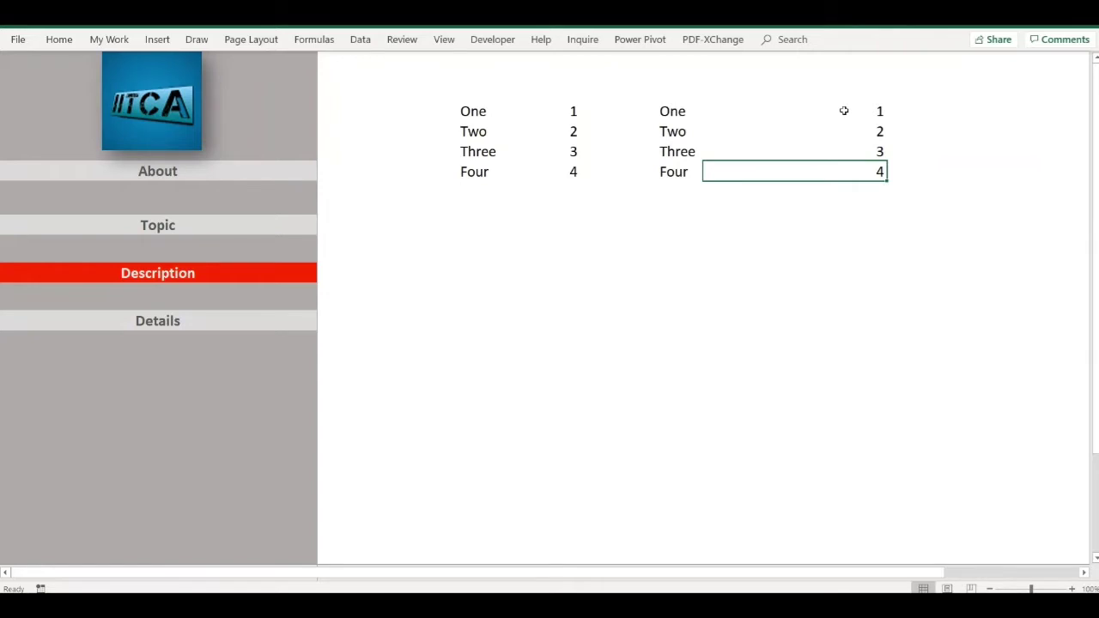
Step: Add 'Five' with value 5 to the source table and a Five row with the VLOOKUP filled down
{"action": "key", "text": "Down"}
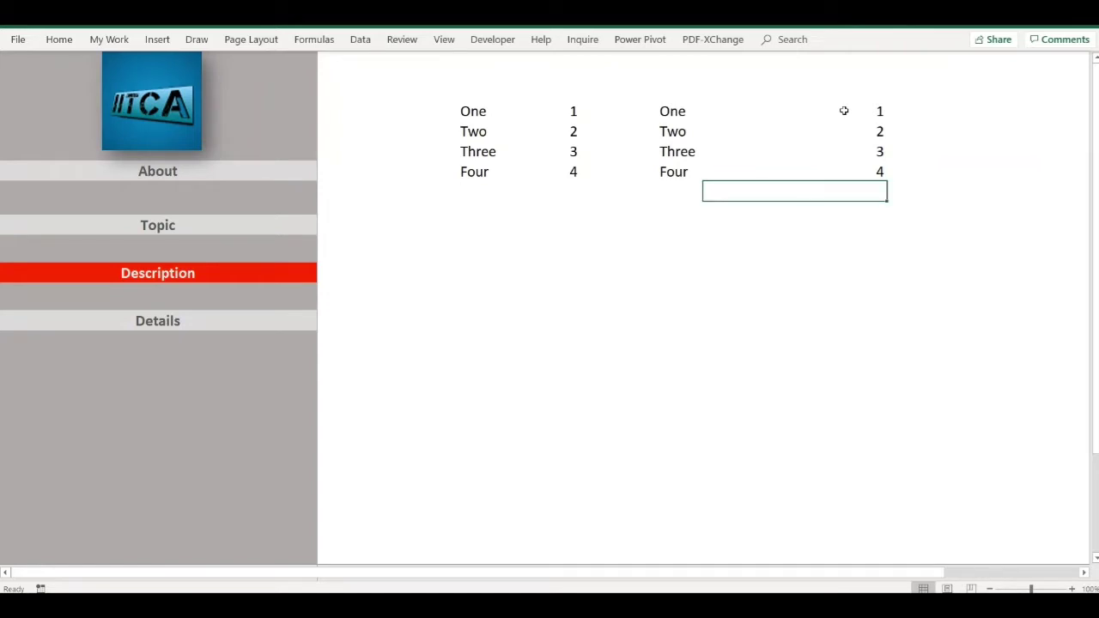
{"action": "key", "text": "Left"}
{"action": "key", "text": "Left"}
{"action": "key", "text": "Left"}
{"action": "key", "text": "Left"}
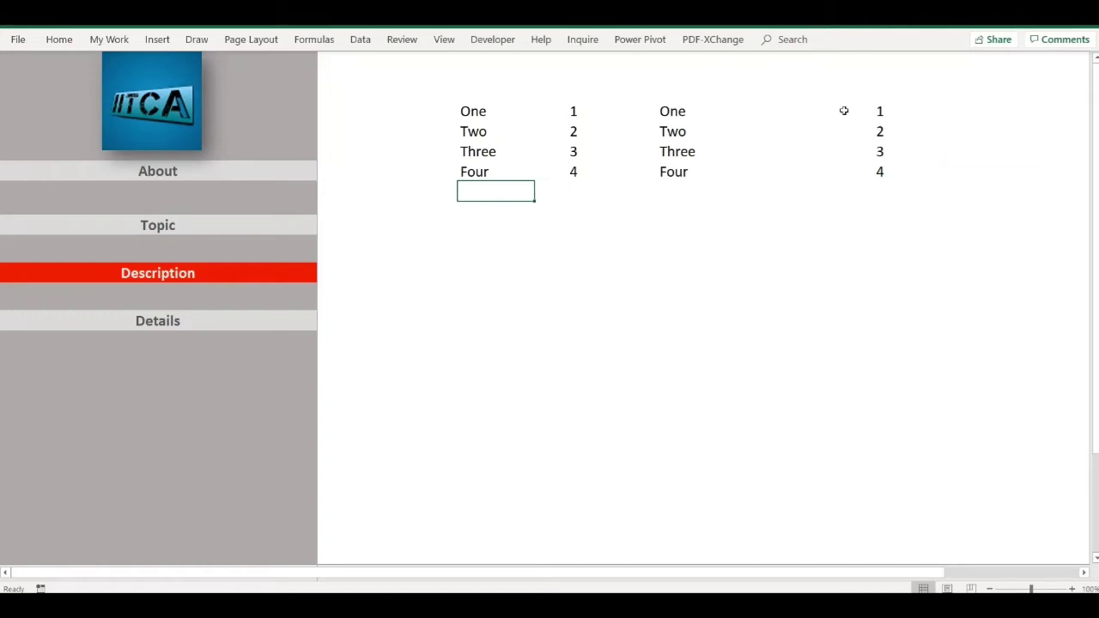
{"action": "type", "text": "Fi"}
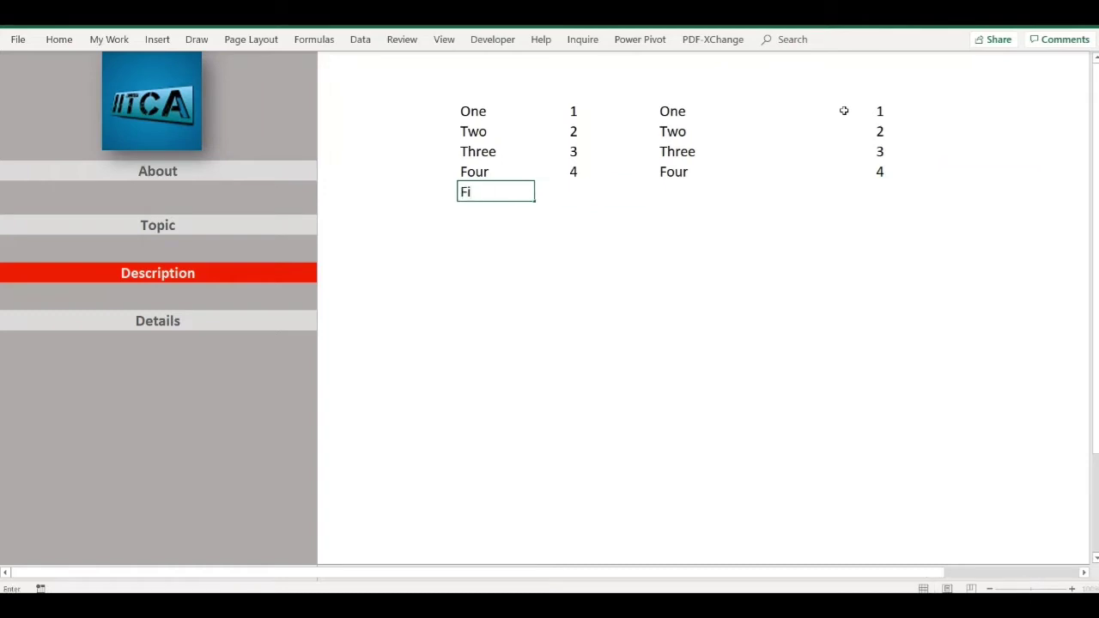
{"action": "type", "text": "ve"}
{"action": "key", "text": "Tab"}
{"action": "type", "text": "5"}
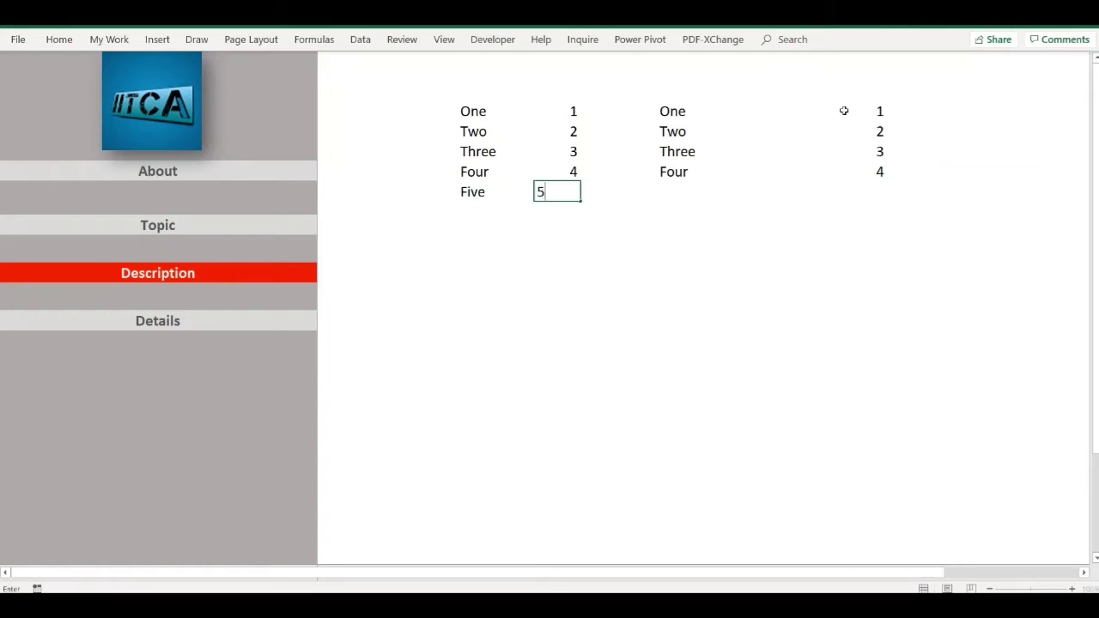
{"action": "key", "text": "Tab"}
{"action": "key", "text": "Tab"}
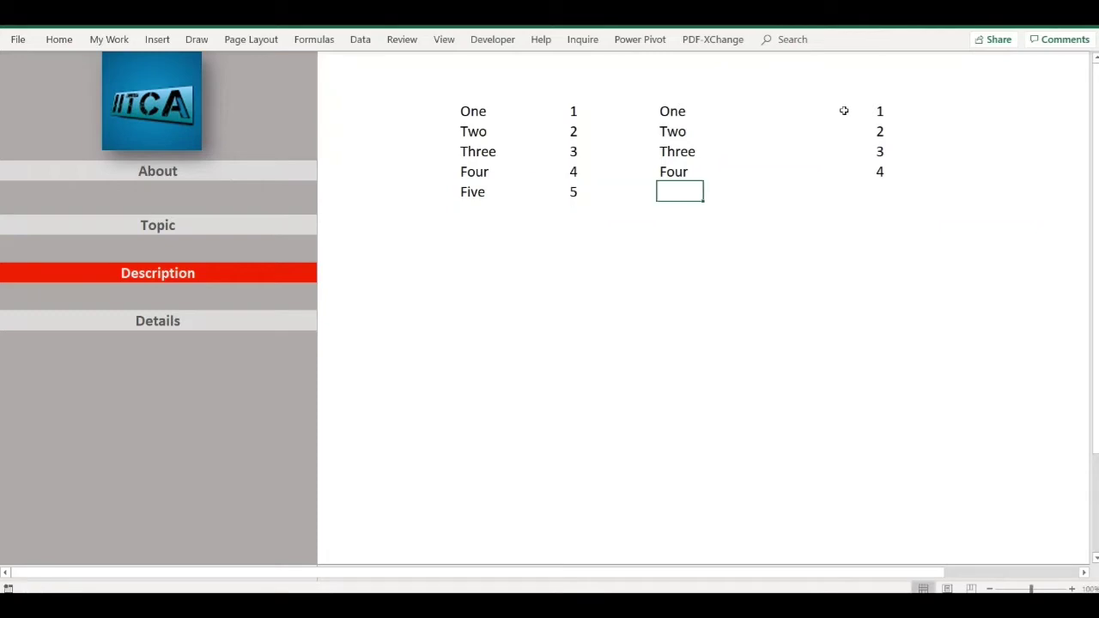
{"action": "type", "text": "Five"}
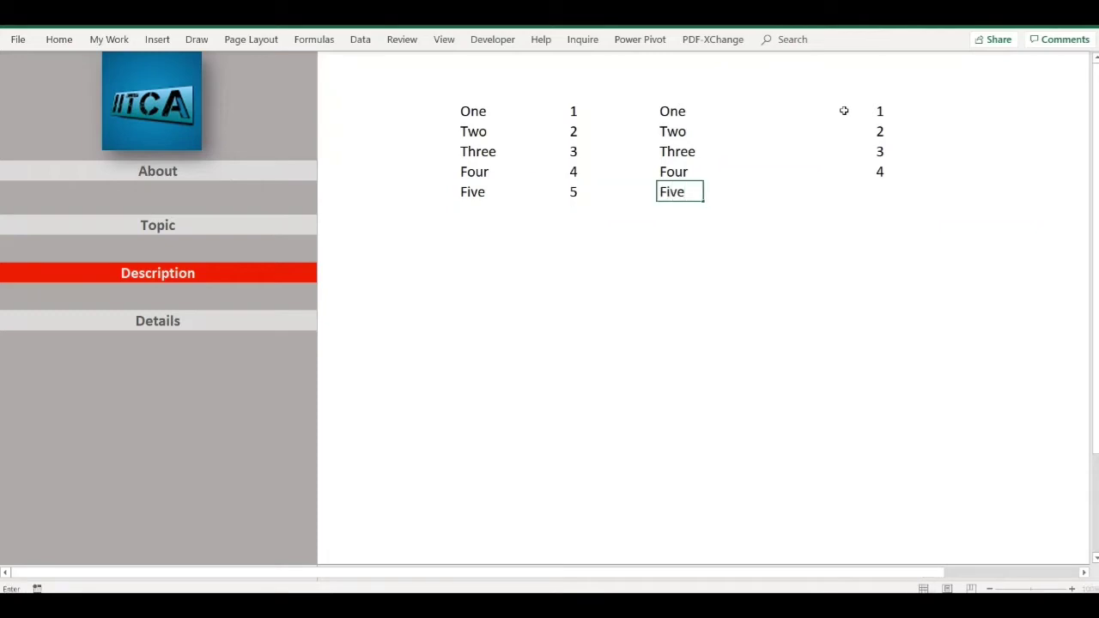
{"action": "key", "text": "Tab"}
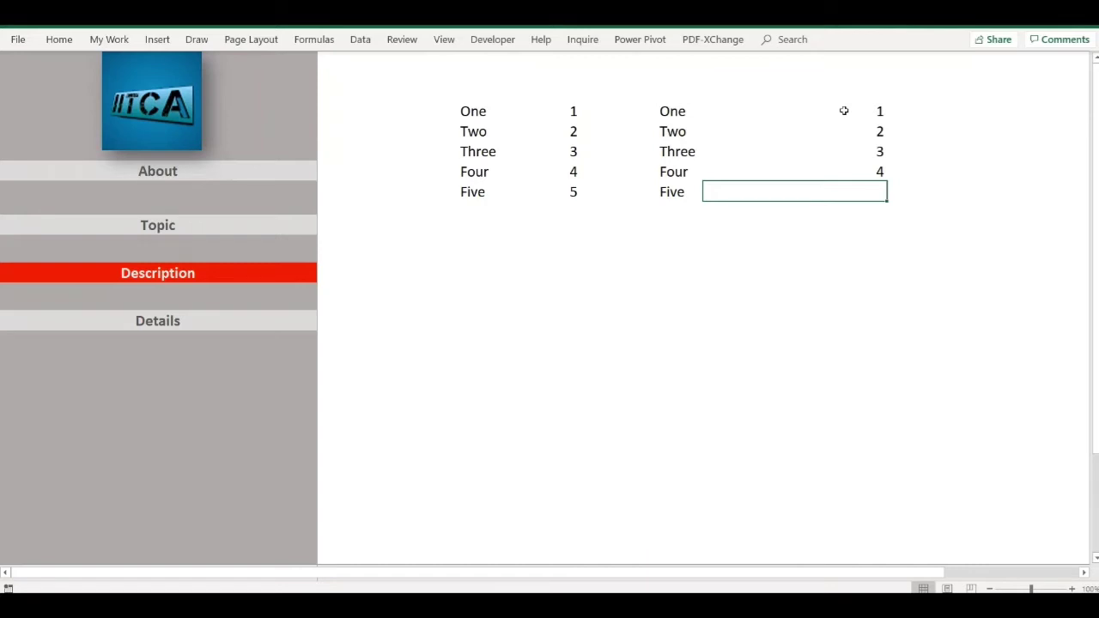
{"action": "key", "text": "ctrl+d"}
Step: Inspect the fixed range used by the Four row's VLOOKUP formula without changing it
{"action": "double_click", "coordinate": [841, 171]}
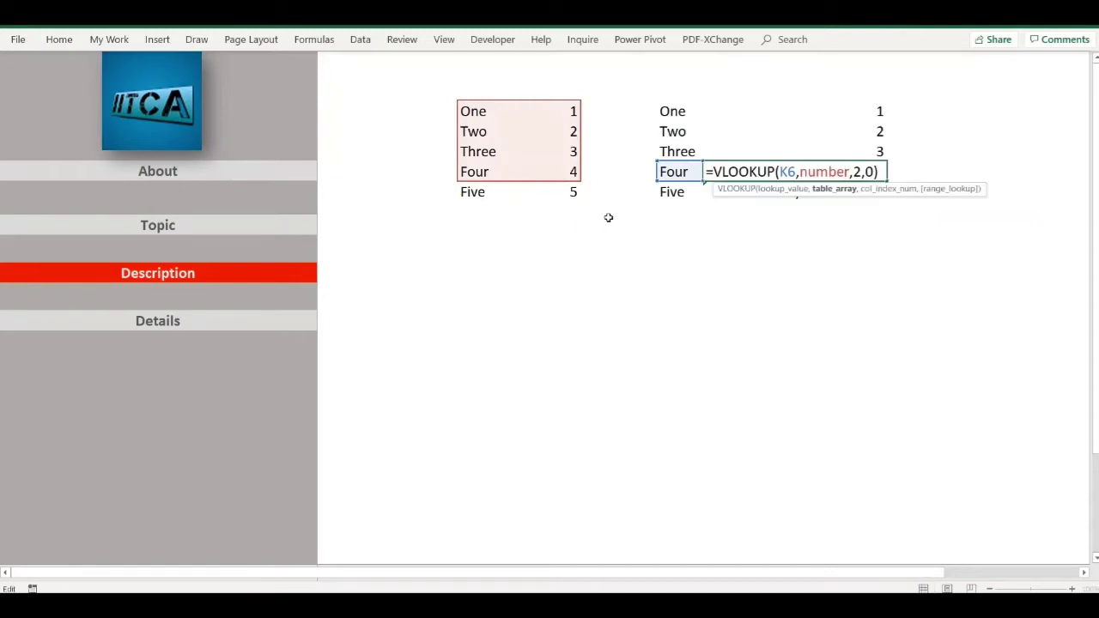
{"action": "key", "text": "Escape"}
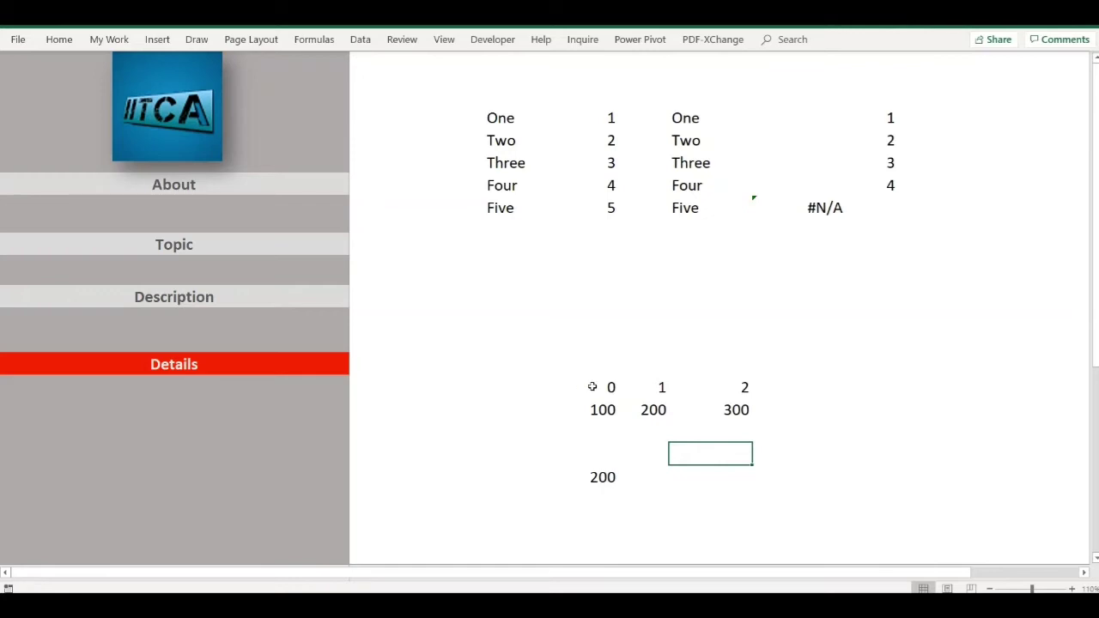
Step: Enter =OFFSET(H16,0,0) in the cell below the small grid, returning 0
{"action": "left_click_drag", "start_coordinate": [591, 387], "coordinate": [714, 402]}
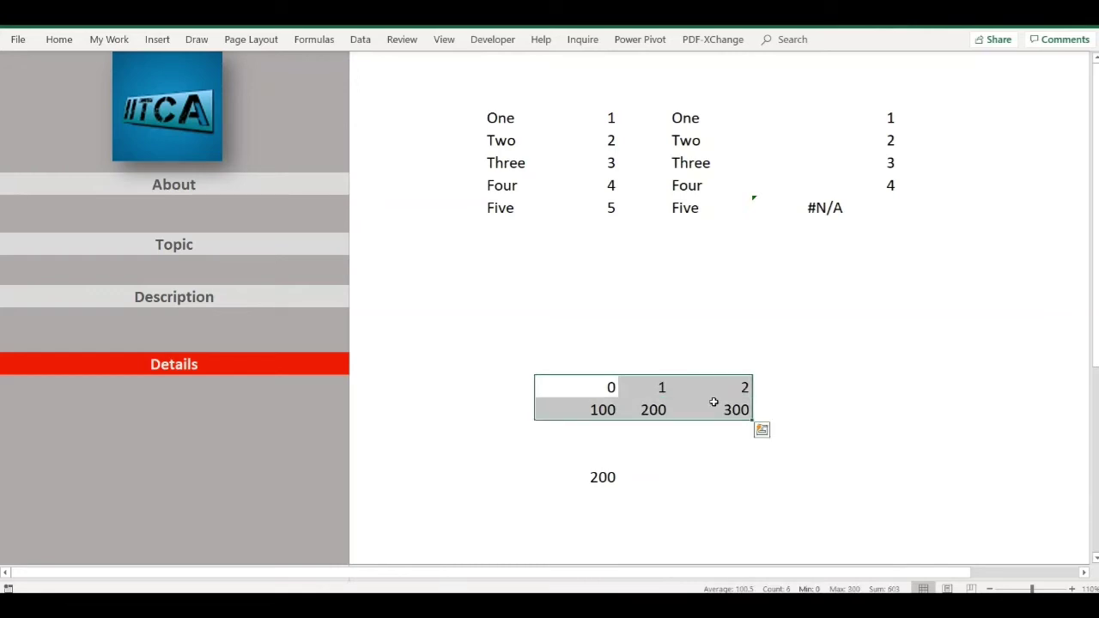
{"action": "left_click", "coordinate": [601, 389]}
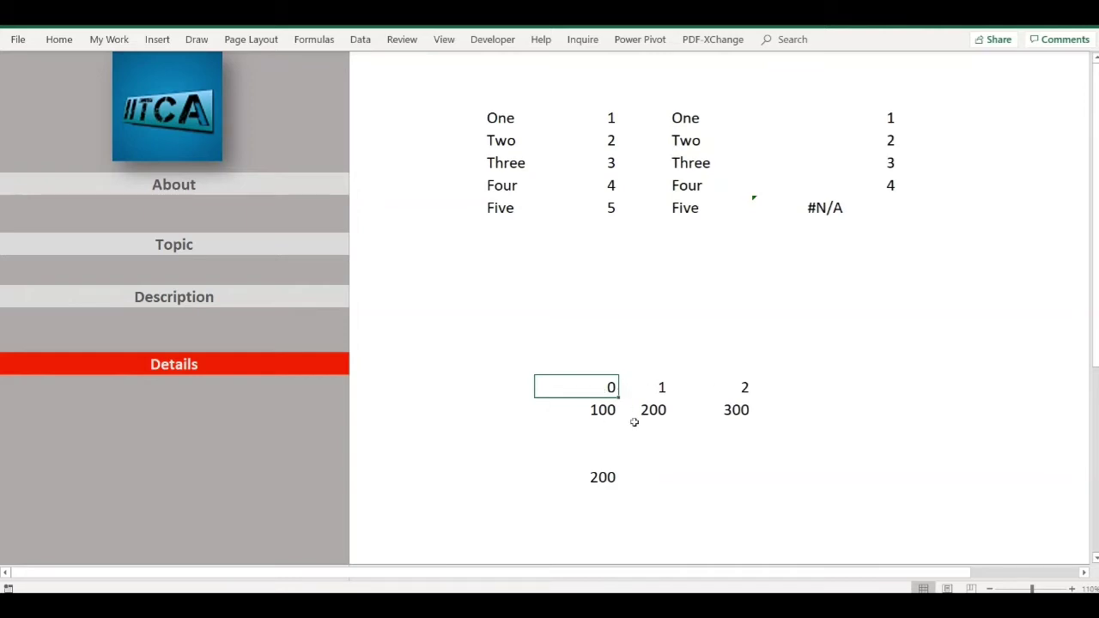
{"action": "left_click", "coordinate": [605, 475]}
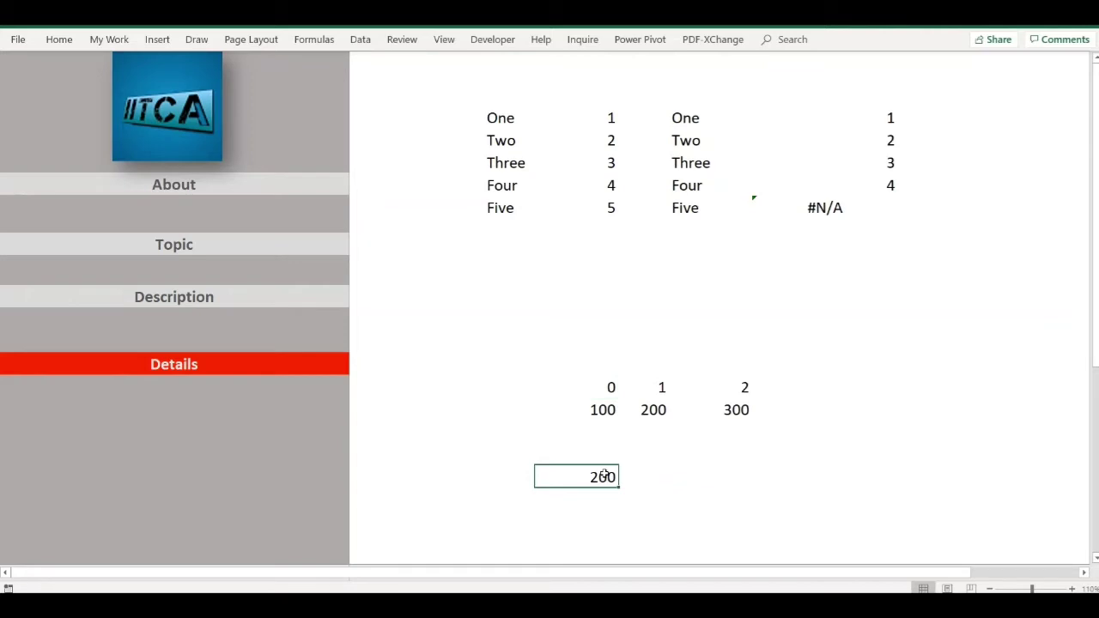
{"action": "type", "text": "=o"}
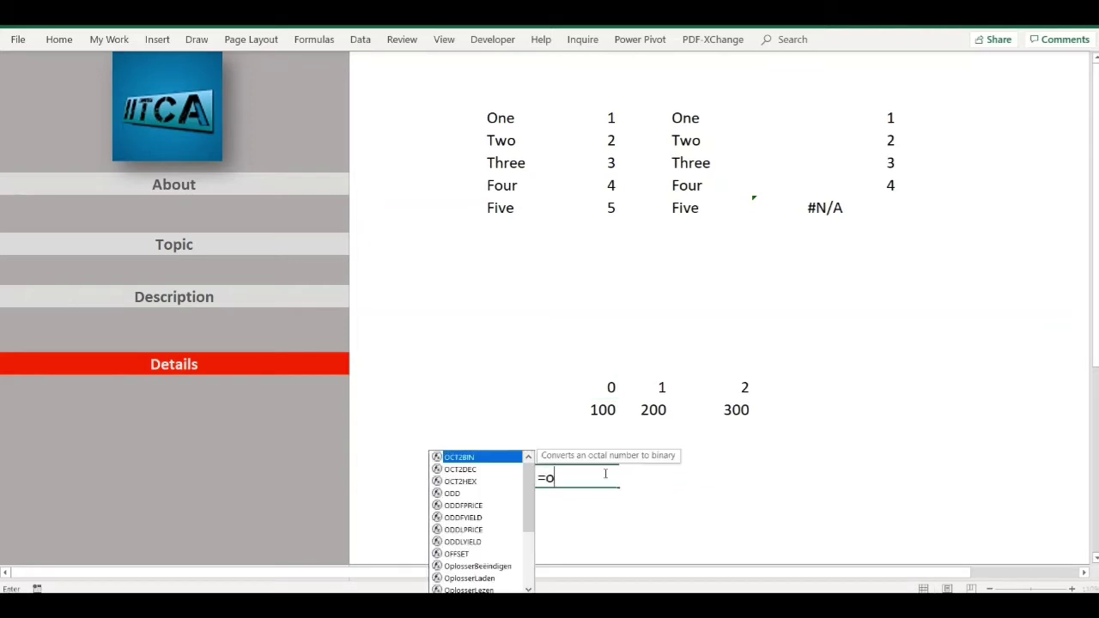
{"action": "type", "text": "ff"}
{"action": "key", "text": "Tab"}
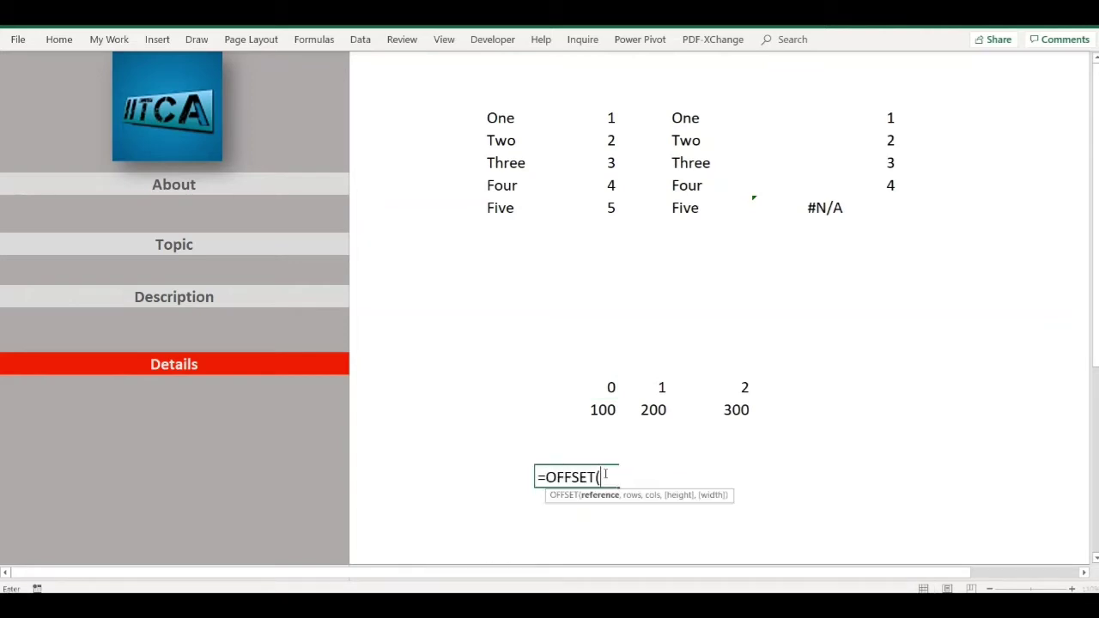
{"action": "left_click", "coordinate": [610, 387]}
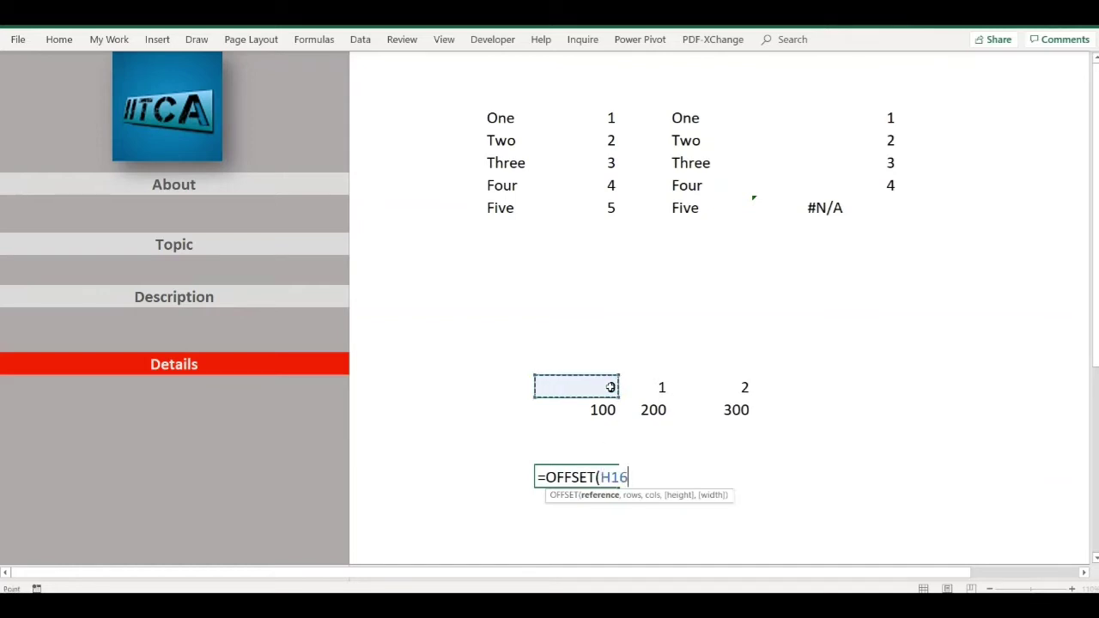
{"action": "type", "text": ","}
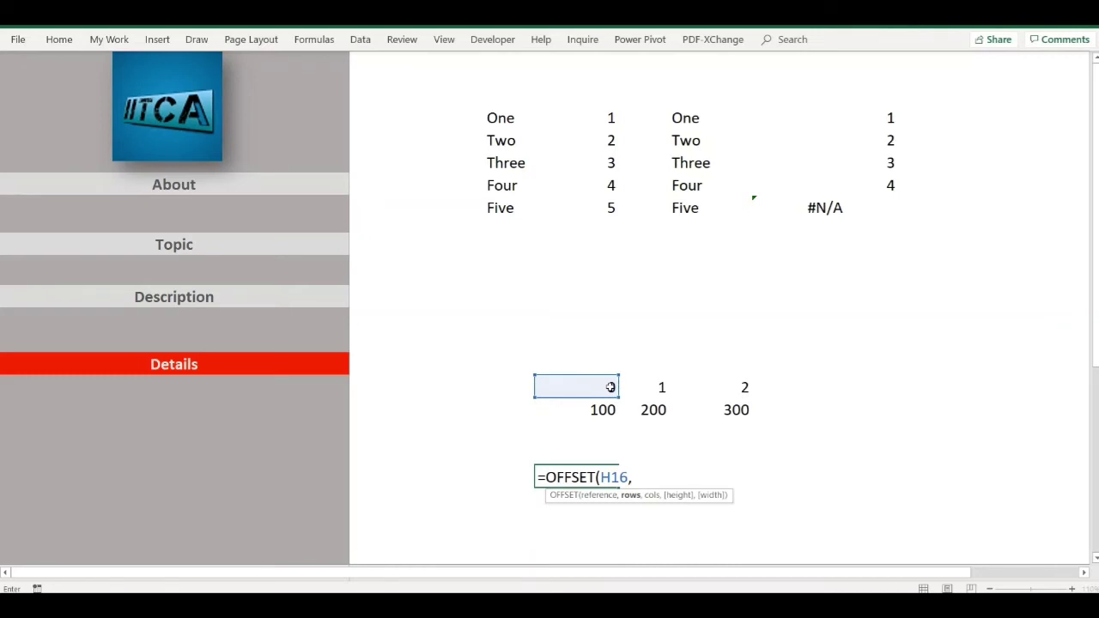
{"action": "type", "text": "0"}
{"action": "type", "text": ",0"}
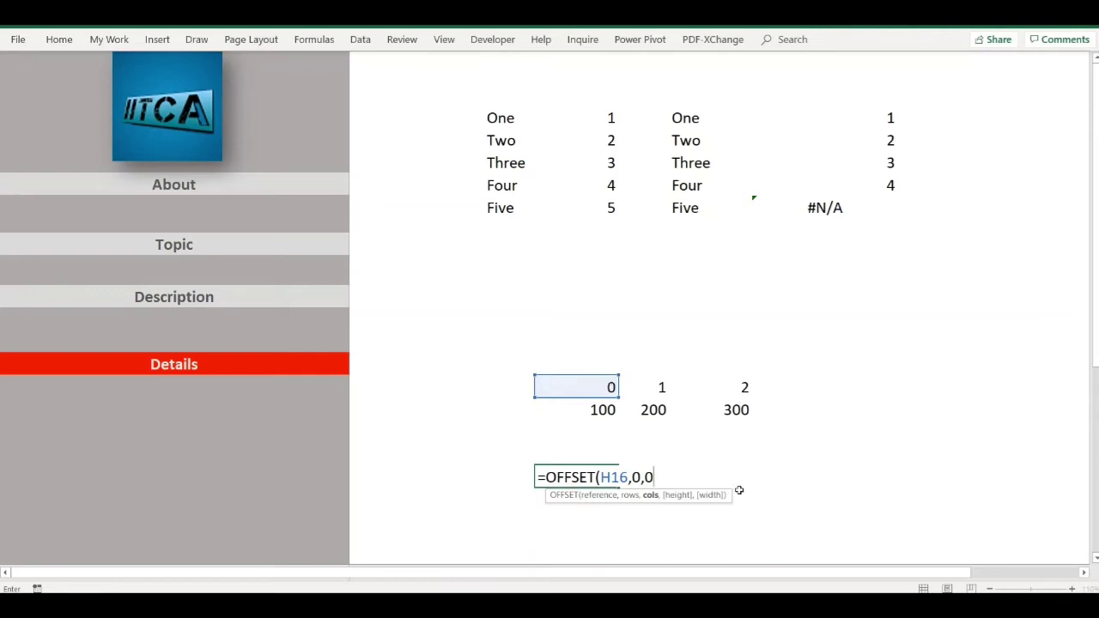
{"action": "type", "text": ")"}
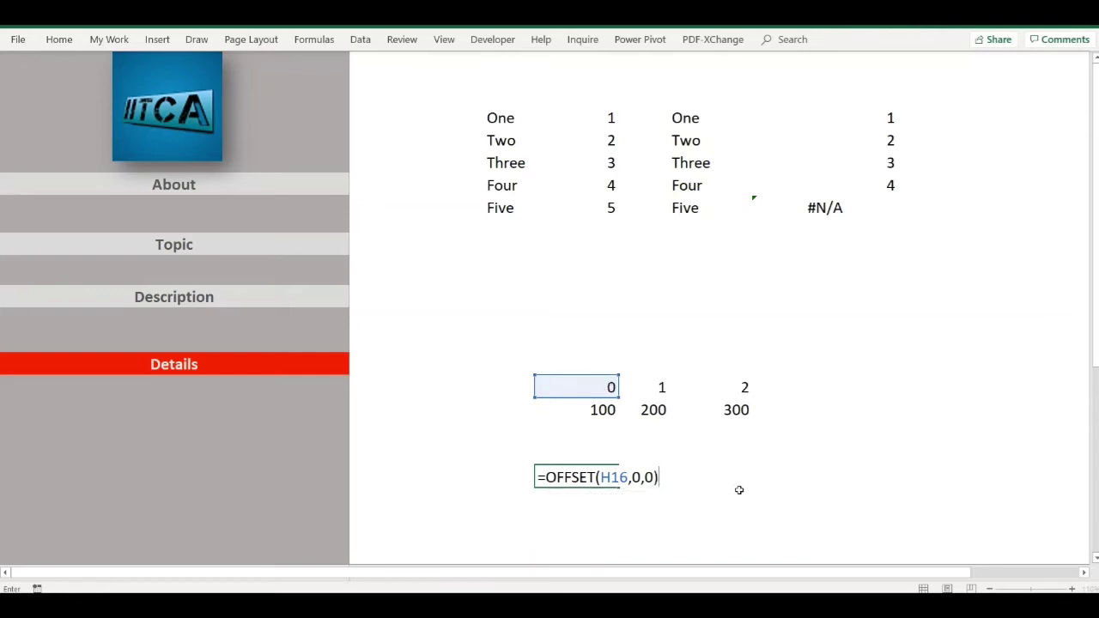
{"action": "key", "text": "Return"}
Step: Change the formula to =OFFSET(H16,1,1) so it returns 200
{"action": "left_click", "coordinate": [608, 477]}
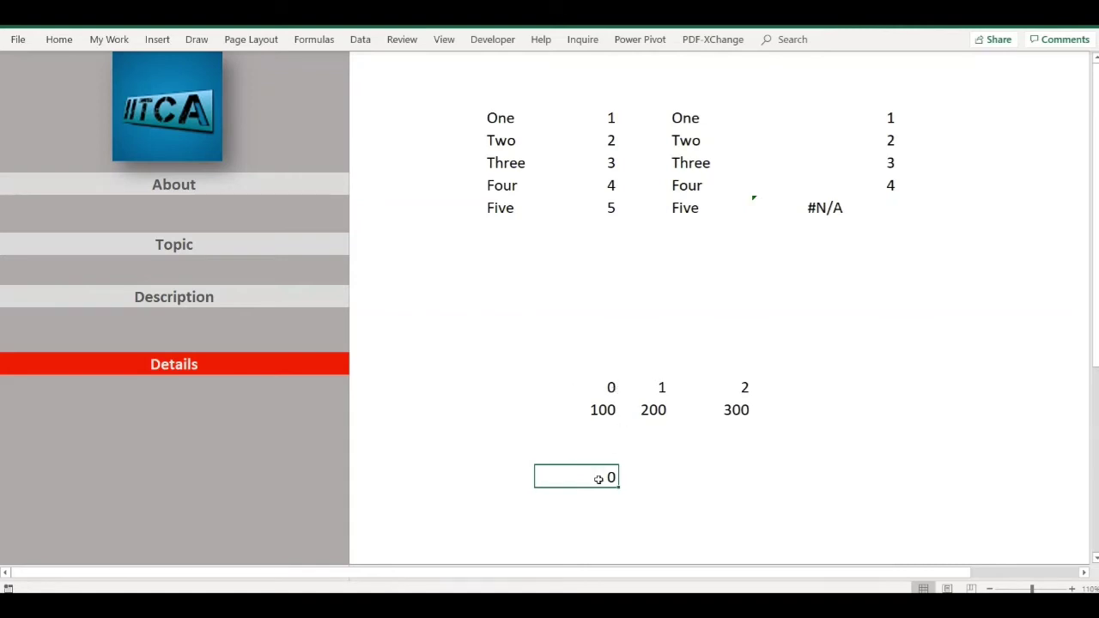
{"action": "double_click", "coordinate": [599, 480]}
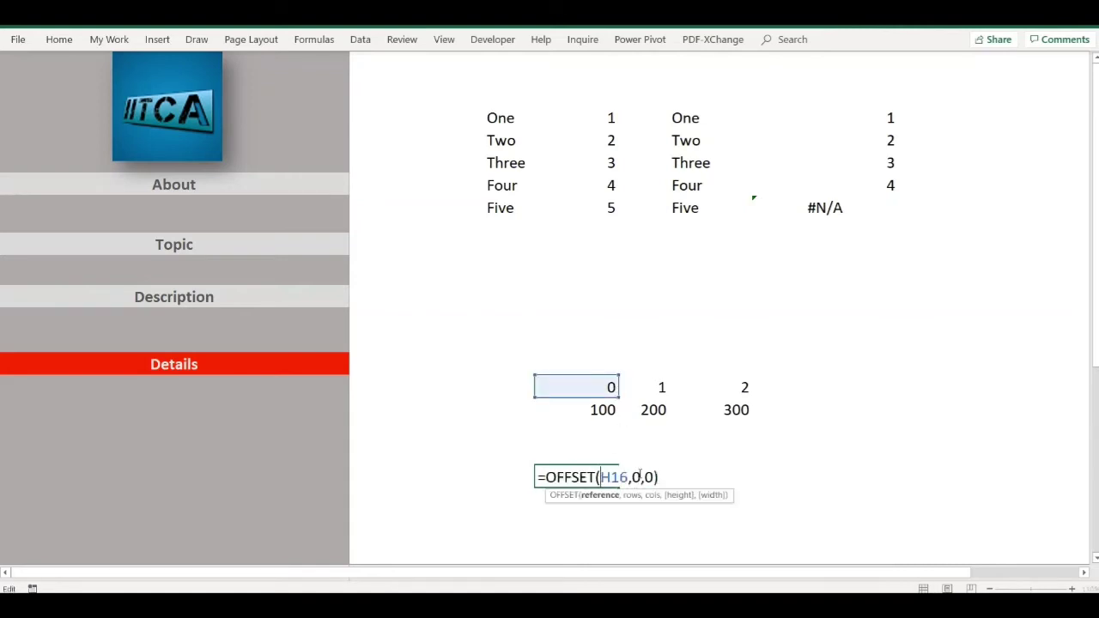
{"action": "left_click", "coordinate": [636, 477]}
{"action": "type", "text": "1"}
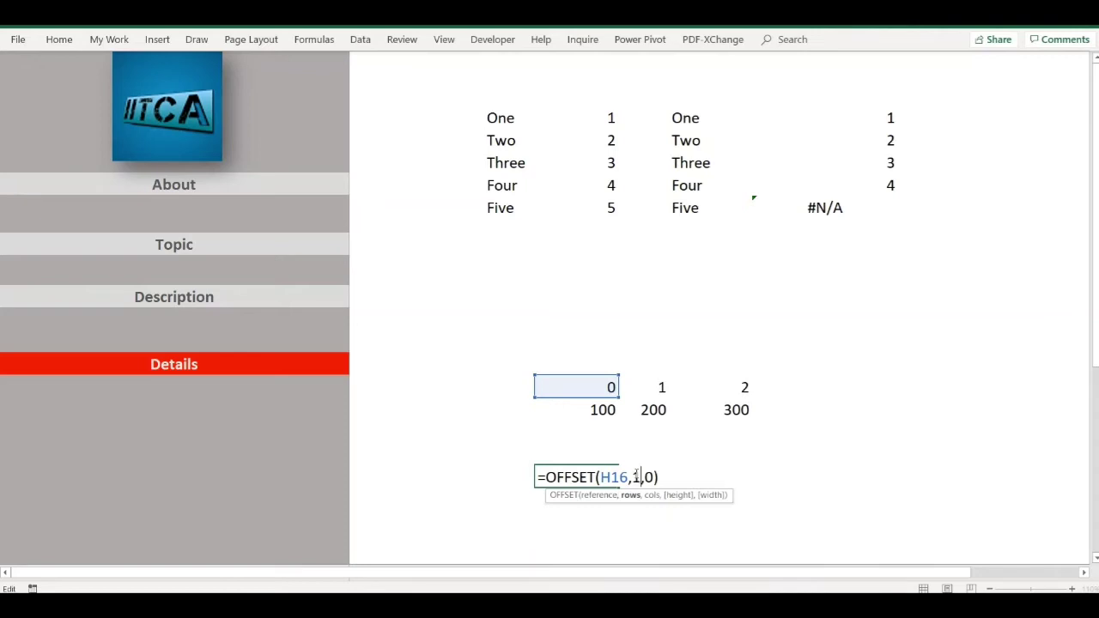
{"action": "key", "text": "Right"}
{"action": "key", "text": "Return"}
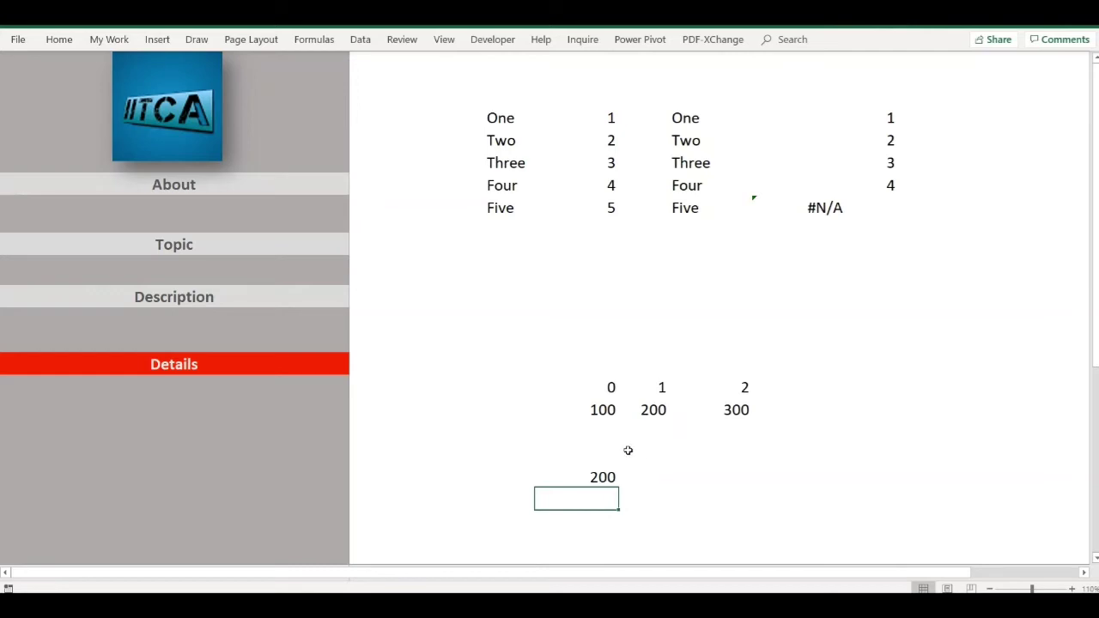
Step: Review the grid's 0, 1, 200 and 300 cells, then open Name Manager from the Formulas tab
{"action": "left_click", "coordinate": [607, 389]}
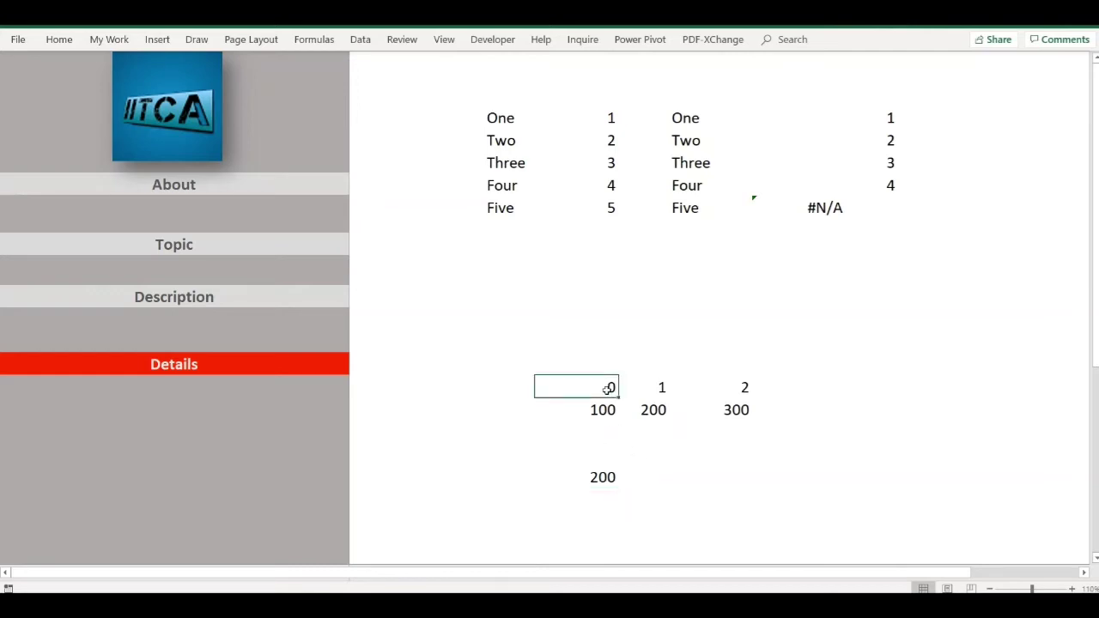
{"action": "left_click", "coordinate": [647, 389]}
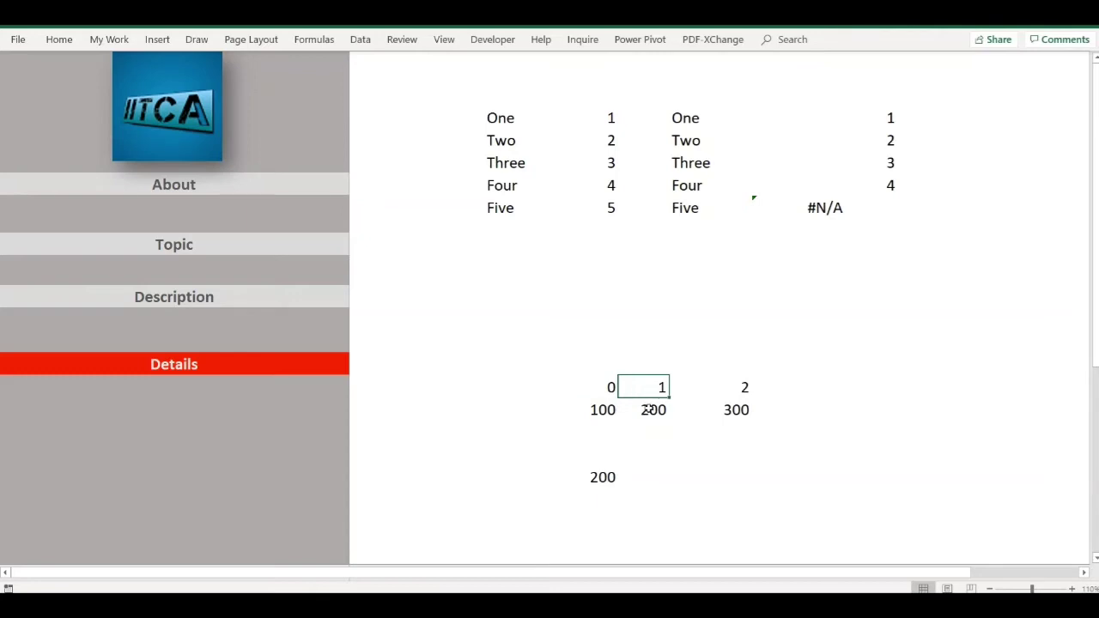
{"action": "left_click", "coordinate": [650, 410]}
{"action": "left_click", "coordinate": [734, 410]}
{"action": "left_click", "coordinate": [580, 163]}
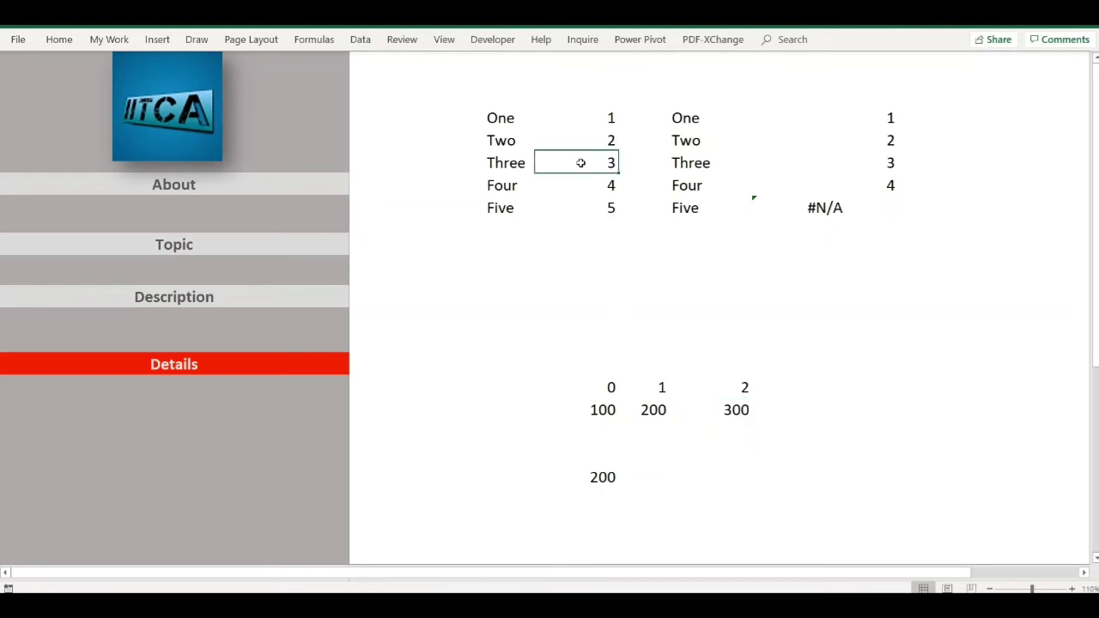
{"action": "left_click", "coordinate": [315, 40]}
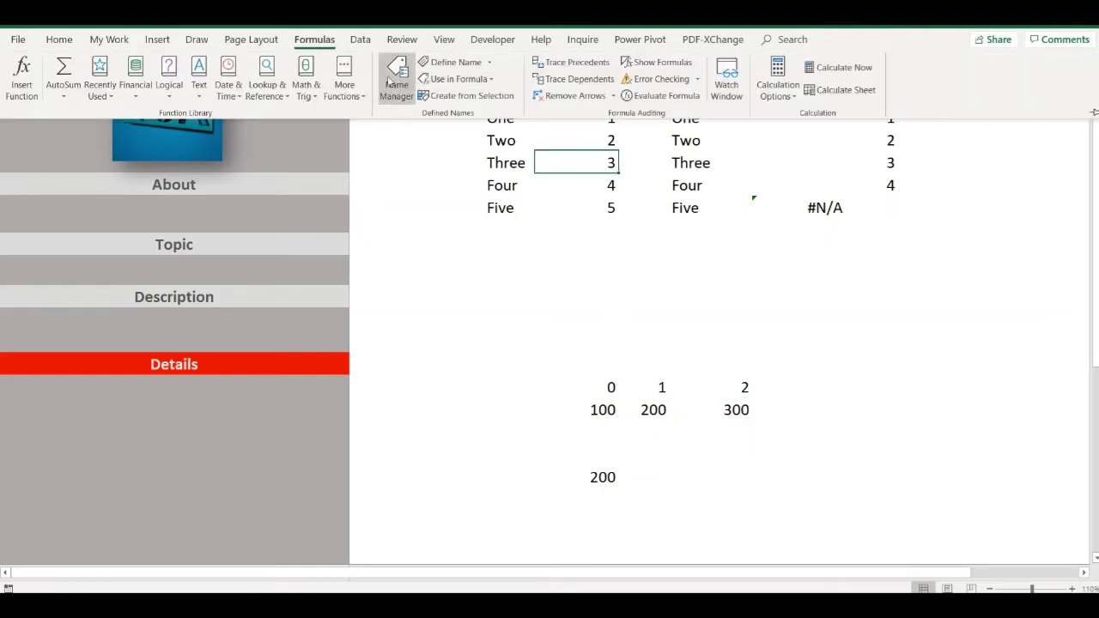
{"action": "left_click", "coordinate": [391, 83]}
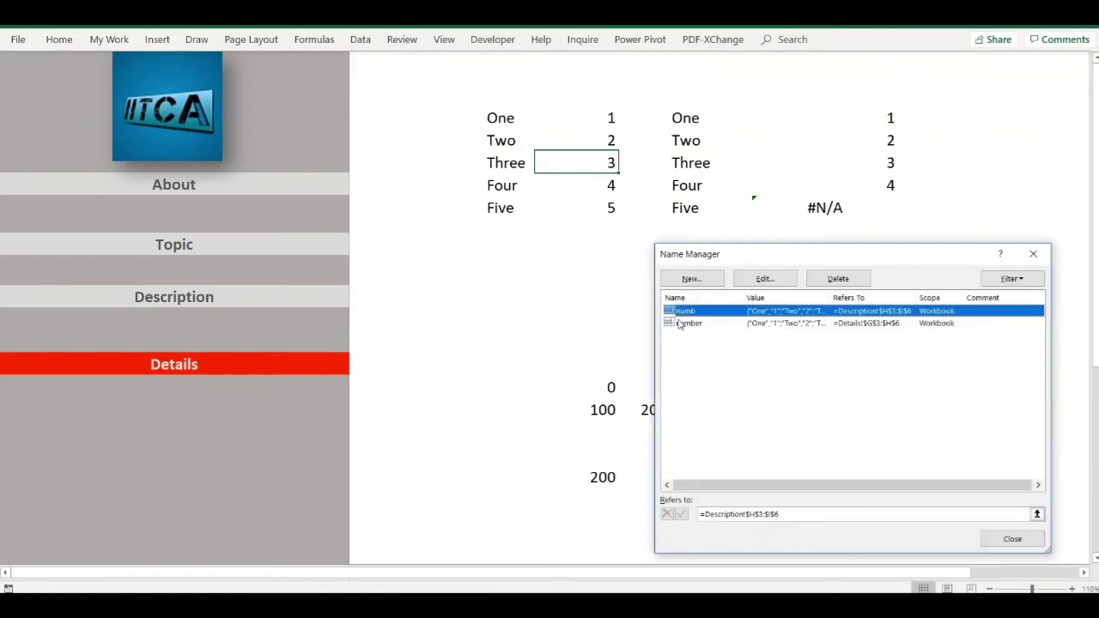
Step: Select the name 'number' and start editing its Details!$G$3:$H$6 reference
{"action": "left_click", "coordinate": [679, 324]}
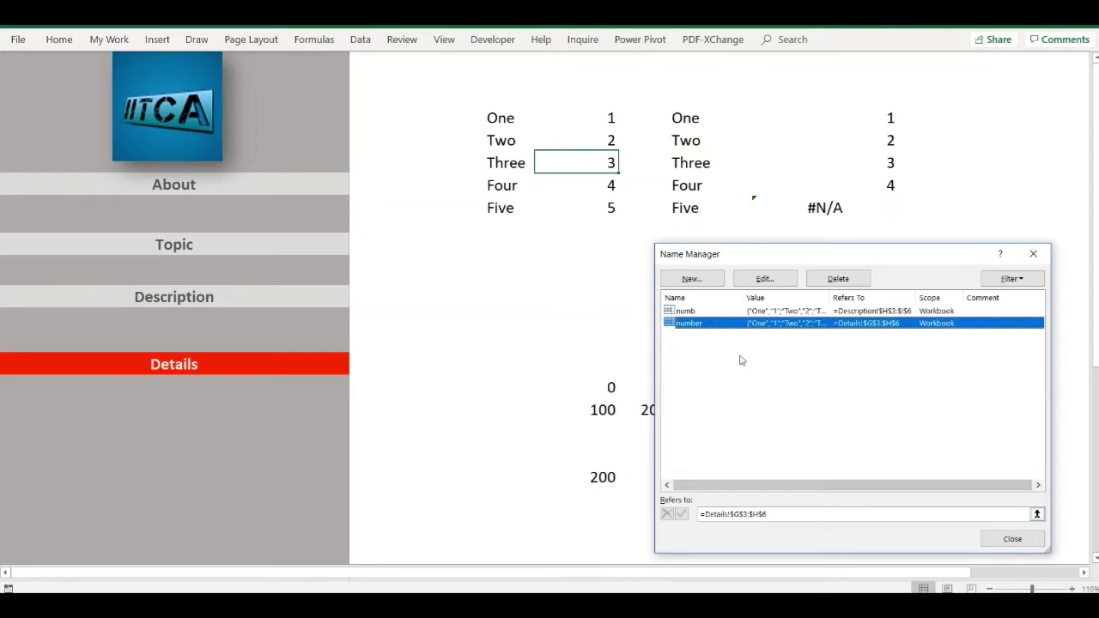
{"action": "left_click", "coordinate": [711, 515]}
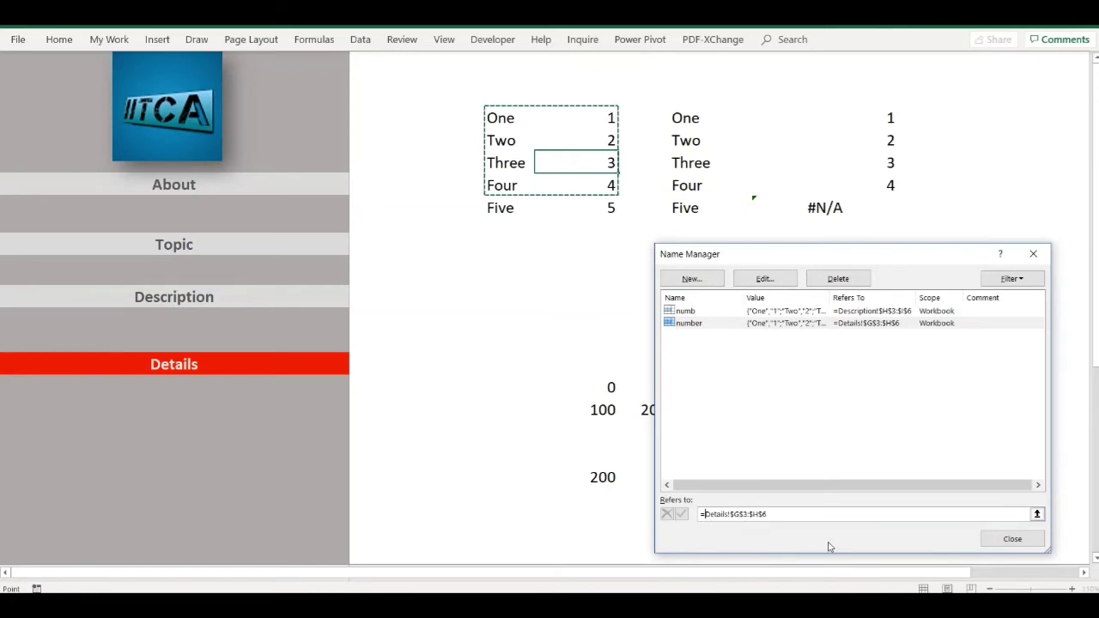
Step: Begin the reference as =offset(Details!$G$3:$H$6,0,0,counta( for the name 'number'
{"action": "type", "text": "offset"}
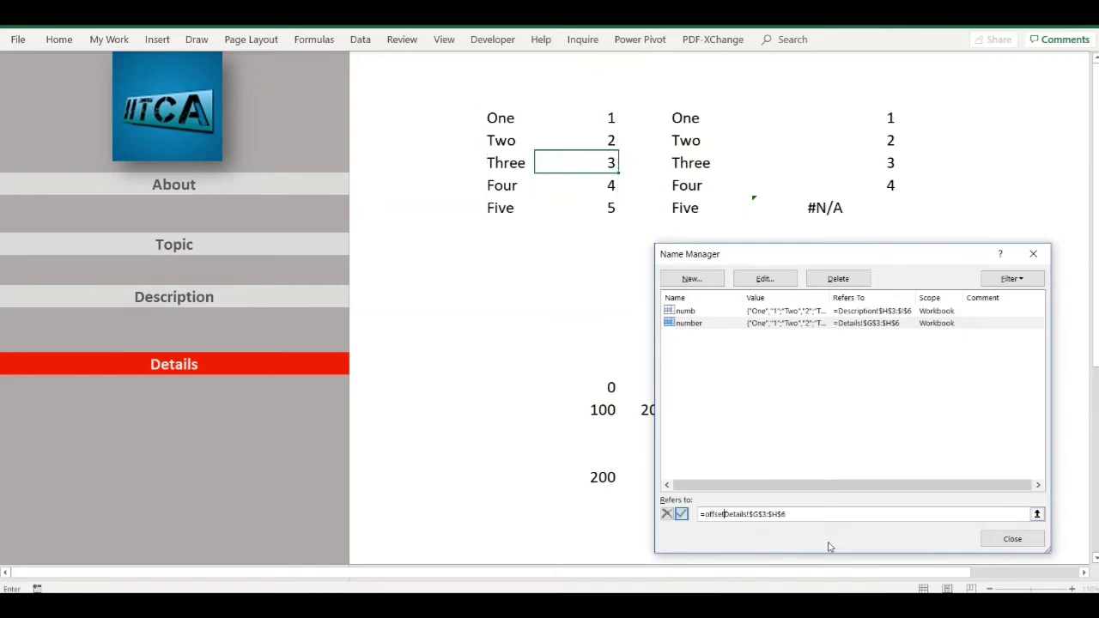
{"action": "type", "text": "("}
{"action": "left_click", "coordinate": [799, 515]}
{"action": "type", "text": ",0,"}
{"action": "type", "text": "0"}
{"action": "type", "text": ","}
{"action": "type", "text": "count"}
{"action": "type", "text": "a("}
Step: Pick Details!$G$3:$H$15 as the COUNTA range and add width 1, triggering a missing-parenthesis warning
{"action": "left_click_drag", "start_coordinate": [504, 107], "coordinate": [539, 396]}
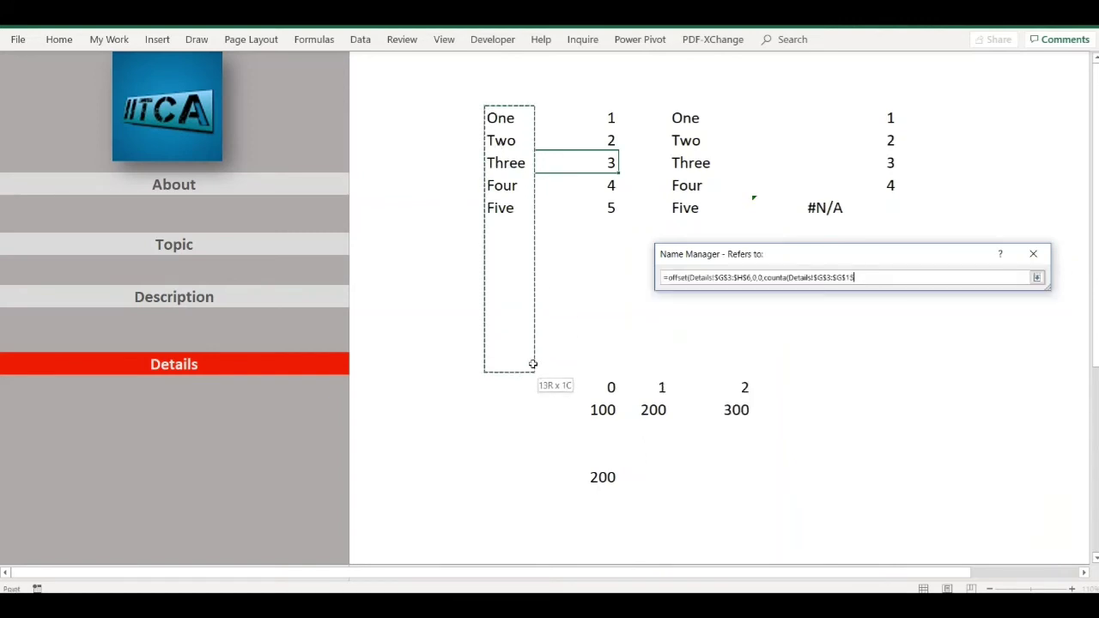
{"action": "left_click_drag", "start_coordinate": [539, 396], "coordinate": [534, 389]}
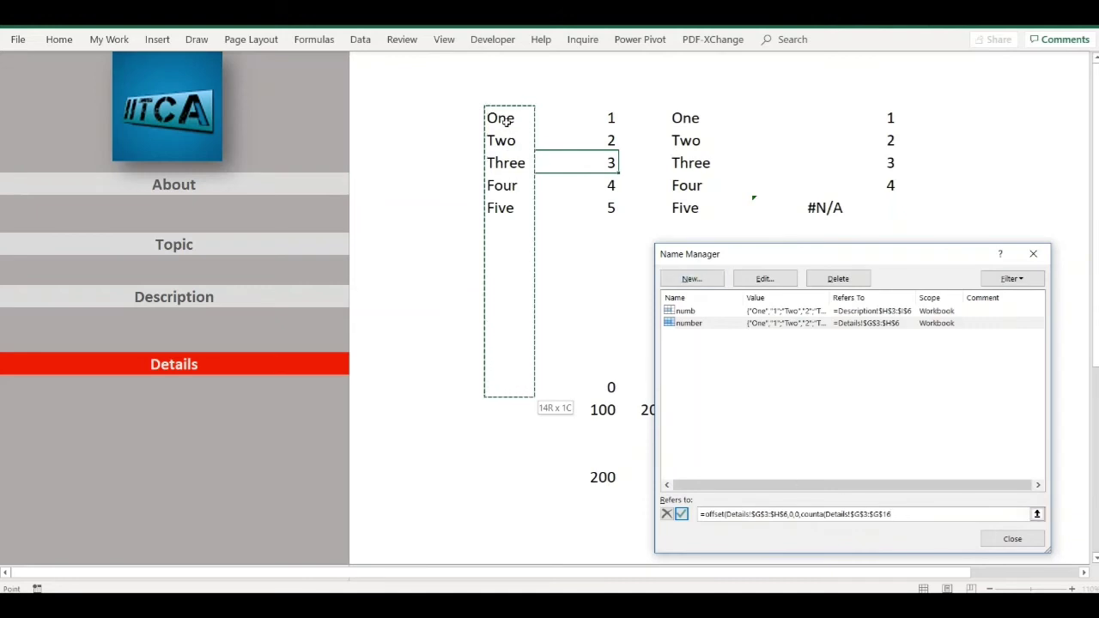
{"action": "mouse_move", "coordinate": [498, 117]}
{"action": "left_mouse_down"}
{"action": "mouse_move", "coordinate": [561, 232]}
{"action": "mouse_move", "coordinate": [599, 356]}
{"action": "left_mouse_up"}
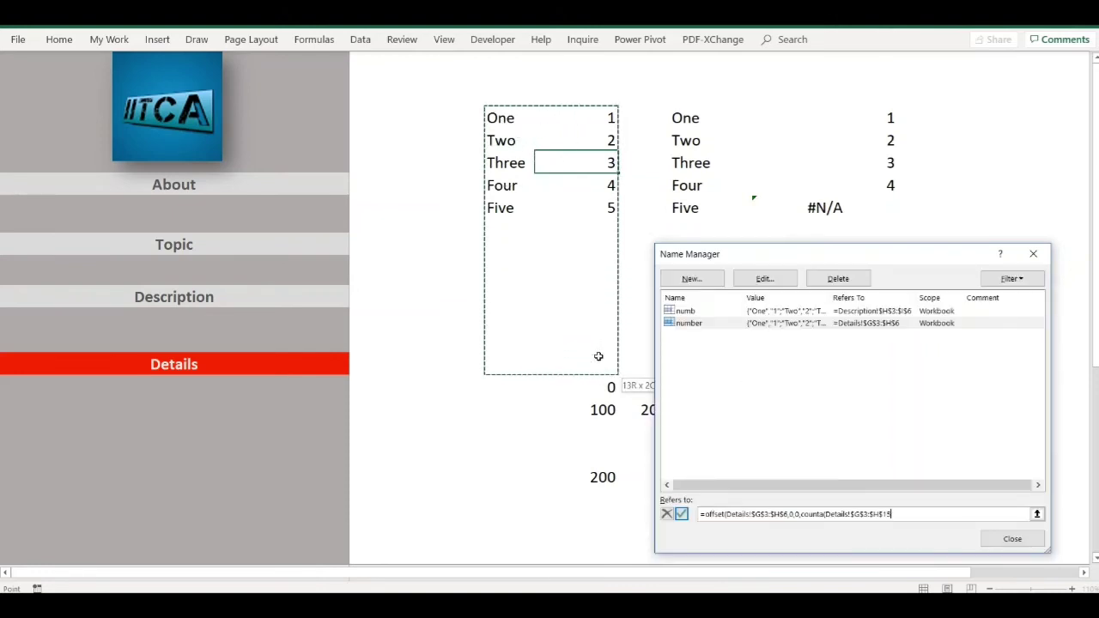
{"action": "key", "text": "F2"}
{"action": "type", "text": ","}
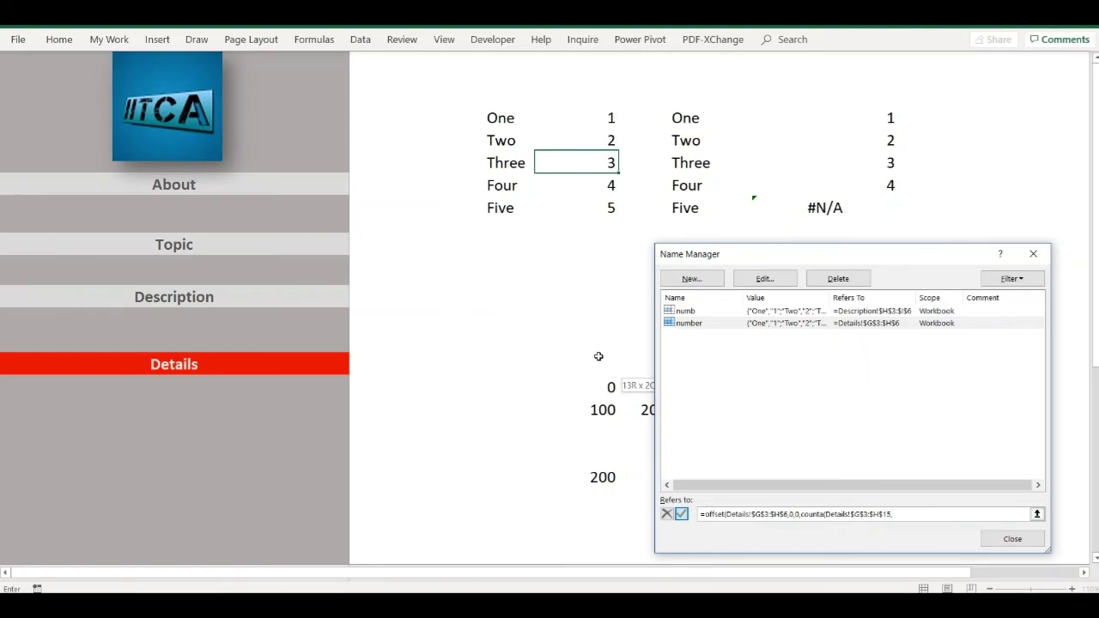
{"action": "type", "text": "1"}
{"action": "key", "text": "Return"}
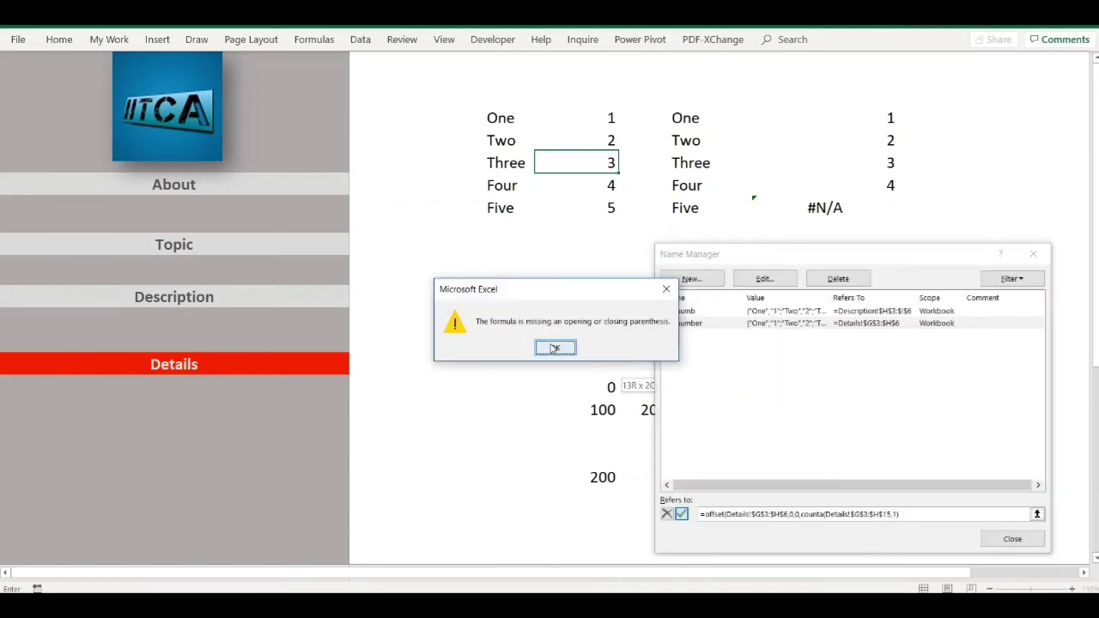
Step: Correct 'number' to =OFFSET(Details!$G$3:$H$6,0,0,COUNTA(Details!$G$3:$H$15),1) and close Name Manager
{"action": "left_click", "coordinate": [557, 348]}
{"action": "key", "text": "Left"}
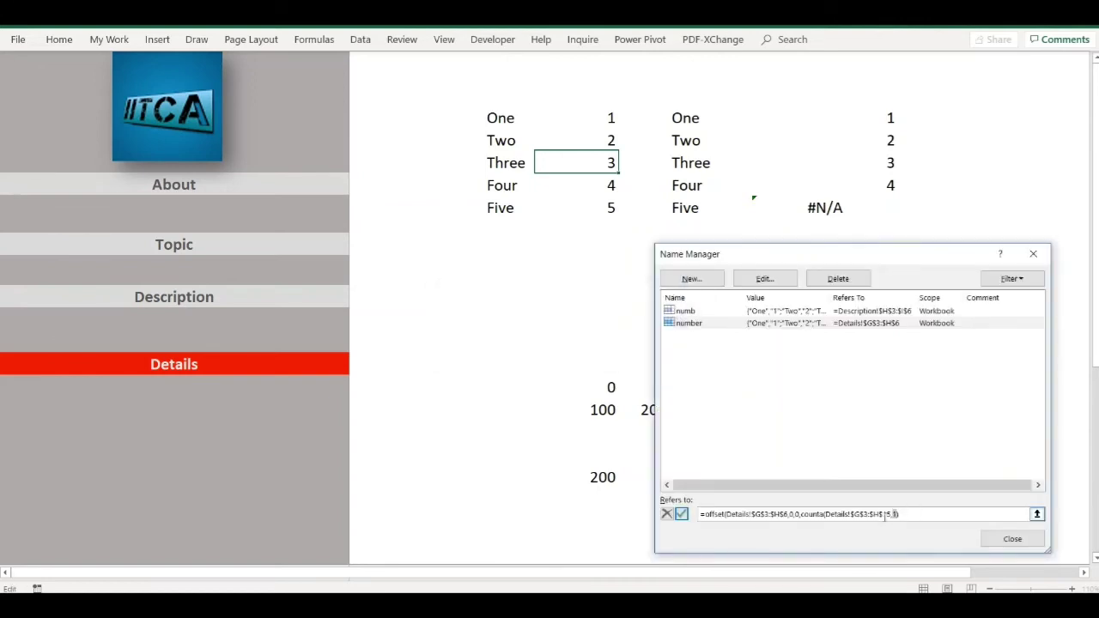
{"action": "type", "text": ",1"}
{"action": "type", "text": ")"}
{"action": "key", "text": "Return"}
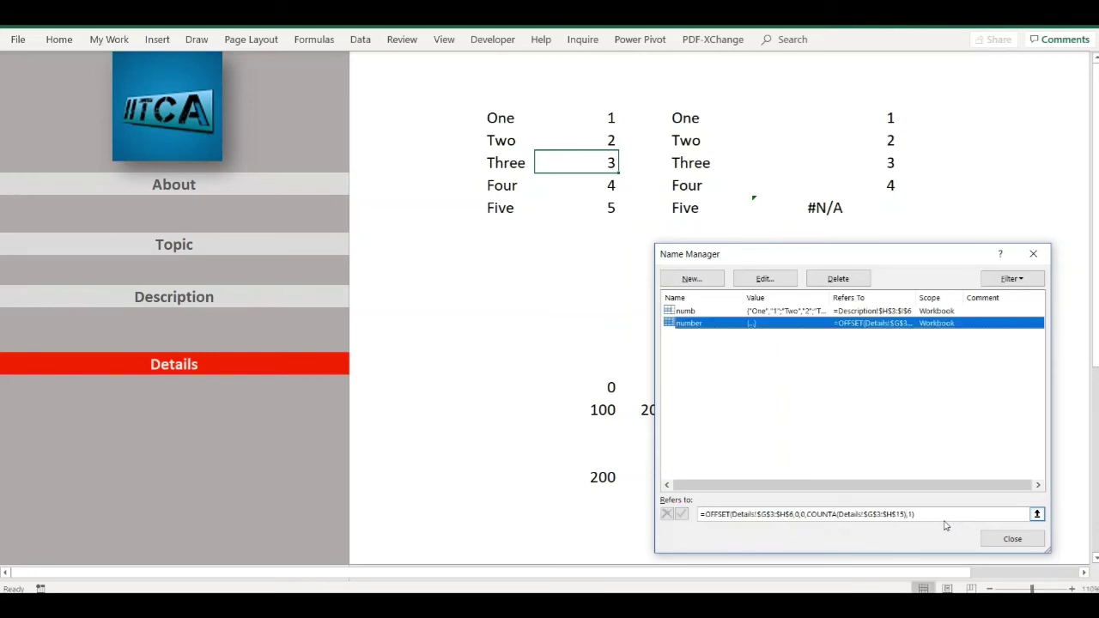
{"action": "left_click", "coordinate": [895, 514]}
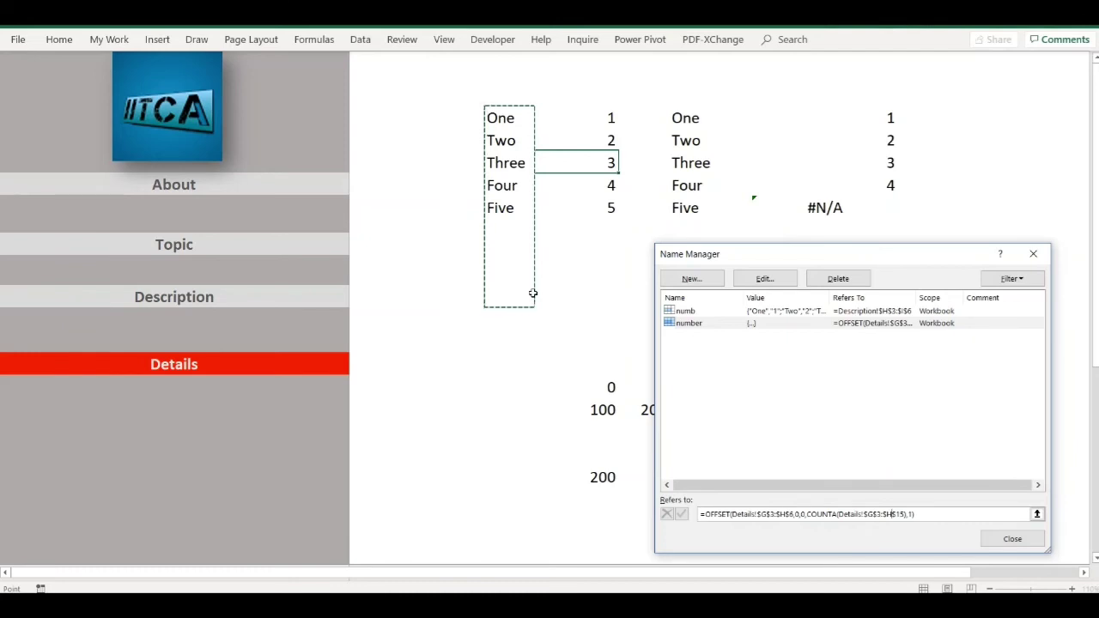
{"action": "left_click", "coordinate": [988, 534]}
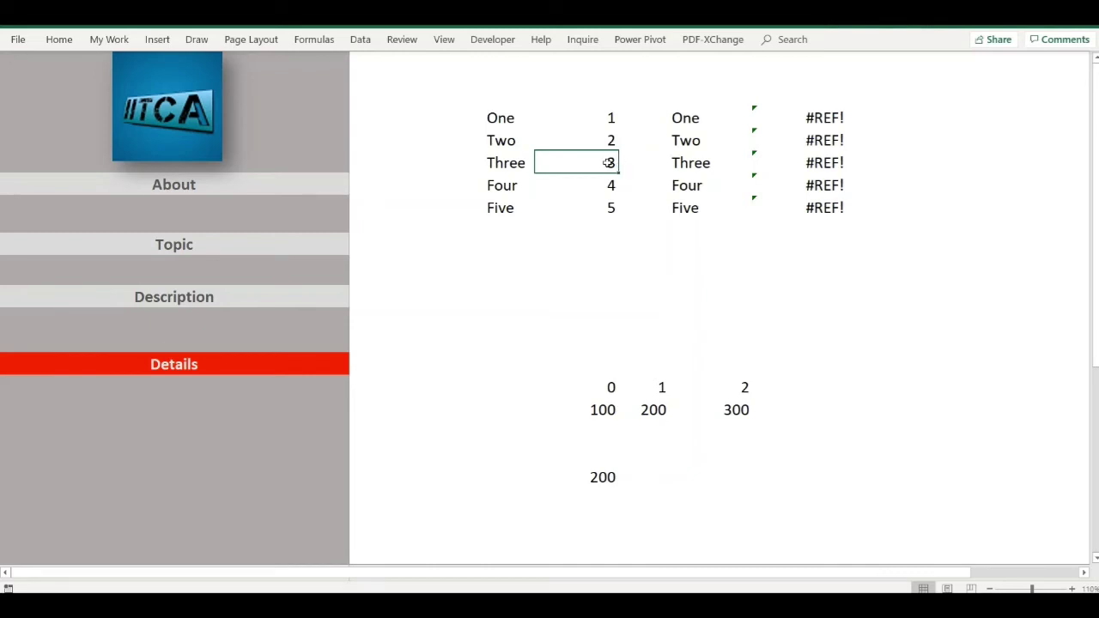
Step: Open the 'number' name's definition in Name Manager, cancelling two accidental edits
{"action": "key", "text": "ctrl+F3"}
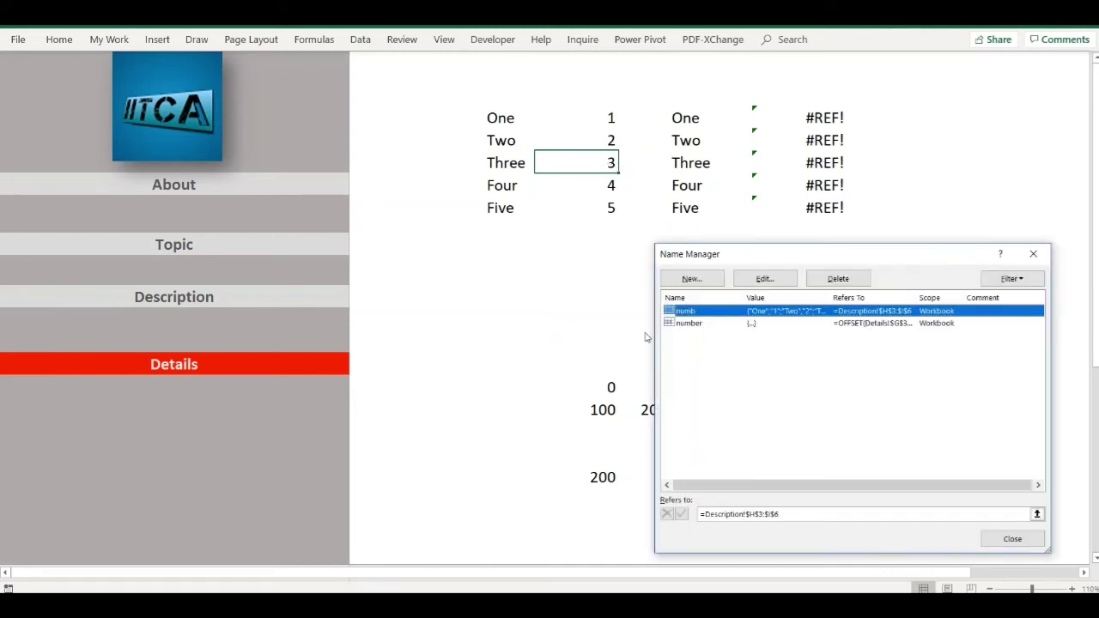
{"action": "left_click", "coordinate": [719, 324]}
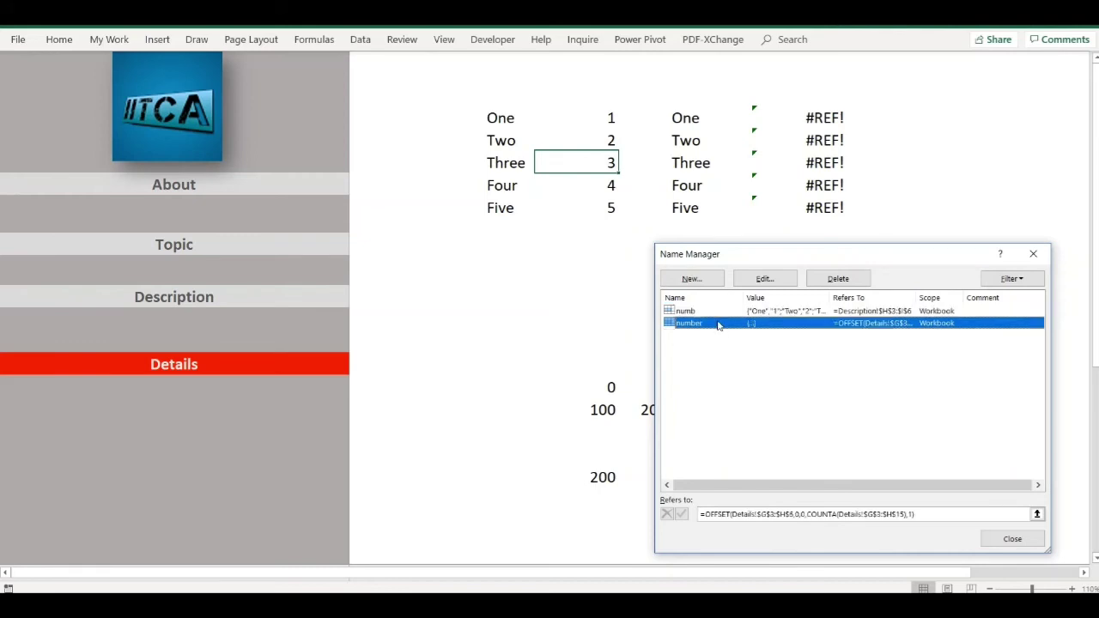
{"action": "left_click", "coordinate": [915, 515]}
{"action": "key", "text": "shift+Left"}
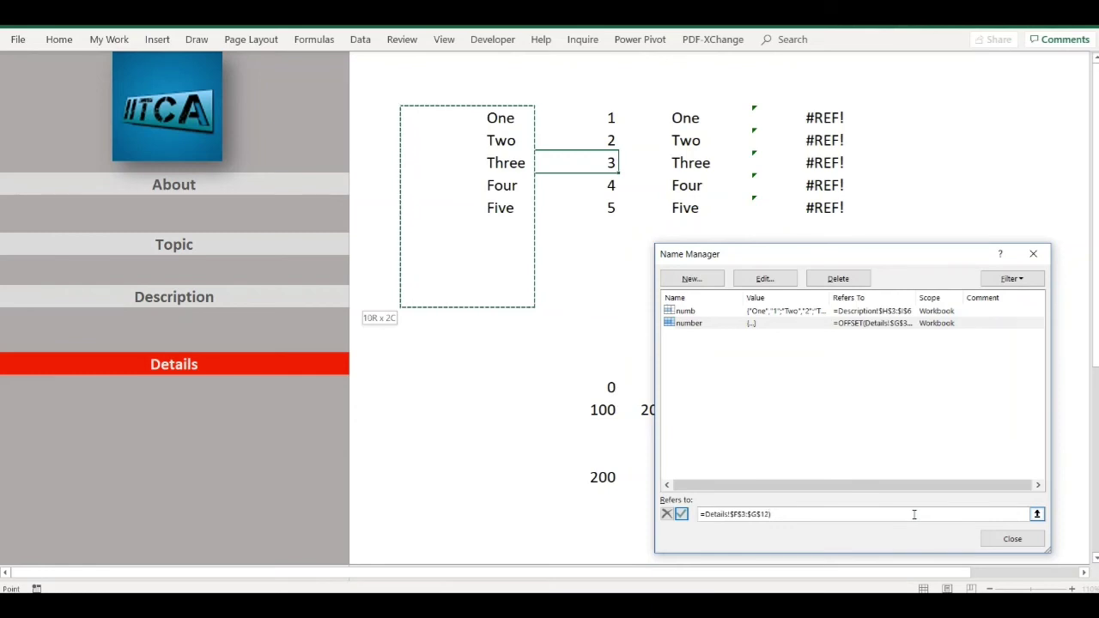
{"action": "type", "text": "2"}
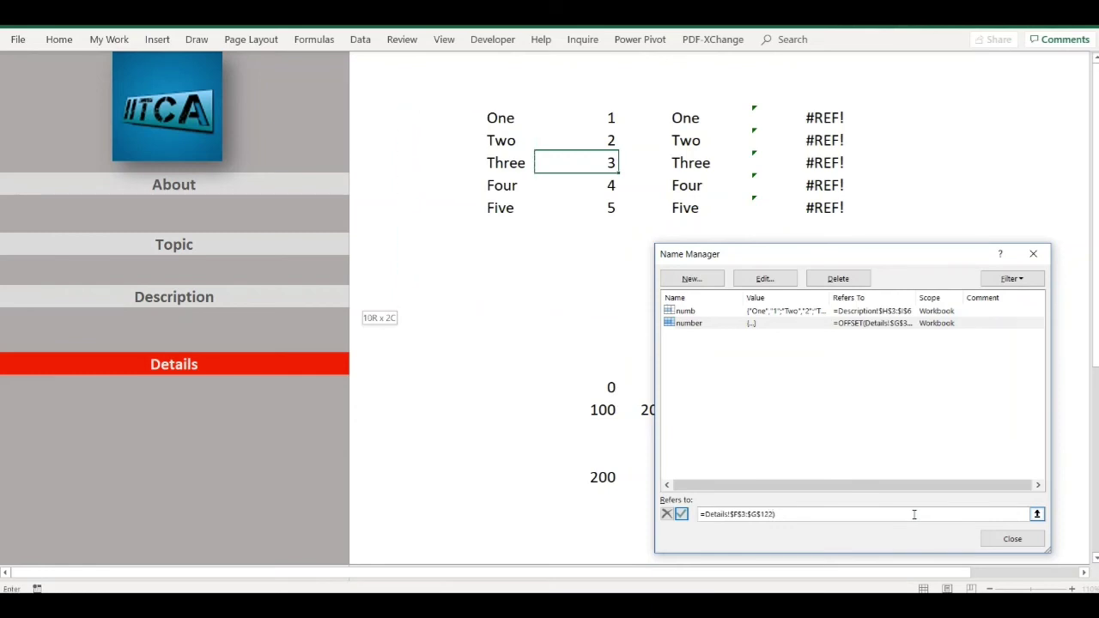
{"action": "key", "text": "Escape"}
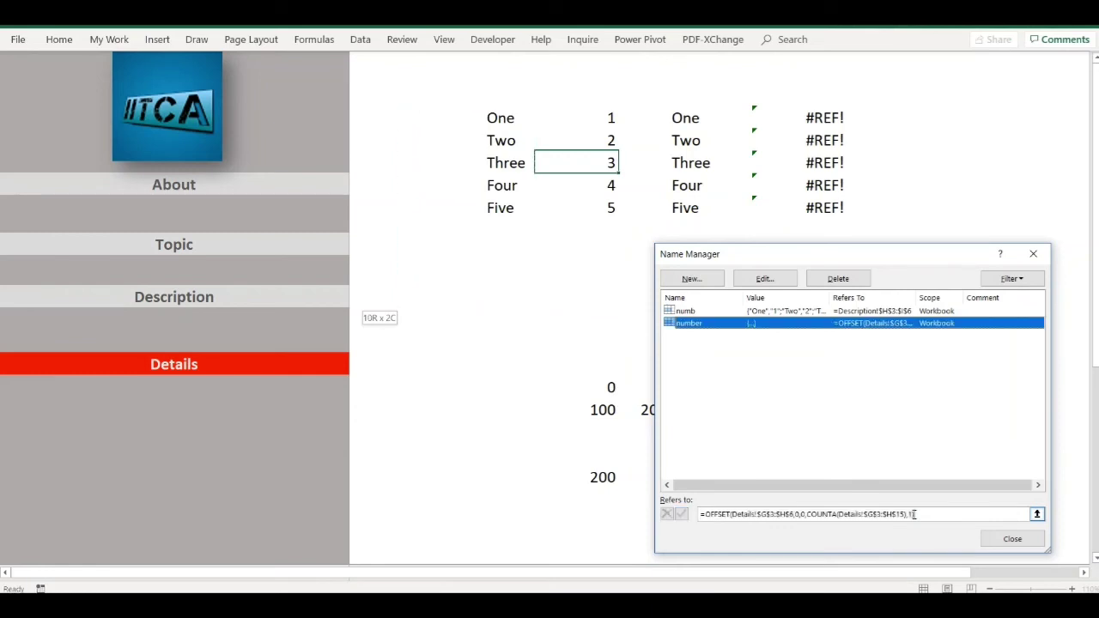
{"action": "left_click", "coordinate": [915, 514]}
{"action": "key", "text": "shift+Left"}
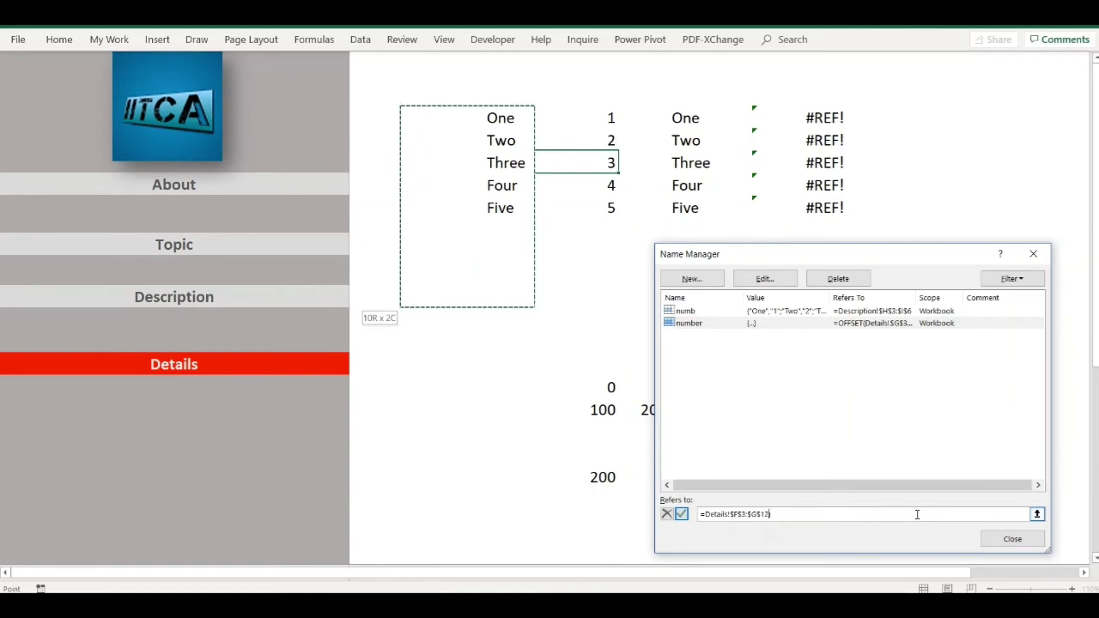
{"action": "key", "text": "Escape"}
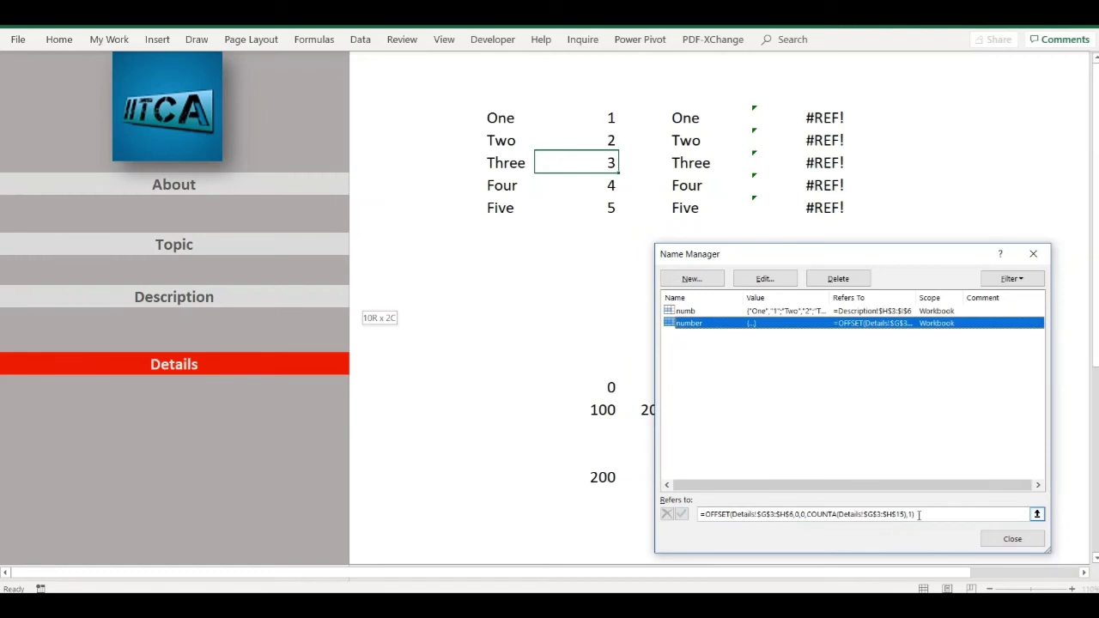
Step: Change the OFFSET width argument of 'number' from 1 to 2 and close Name Manager
{"action": "left_click", "coordinate": [914, 515]}
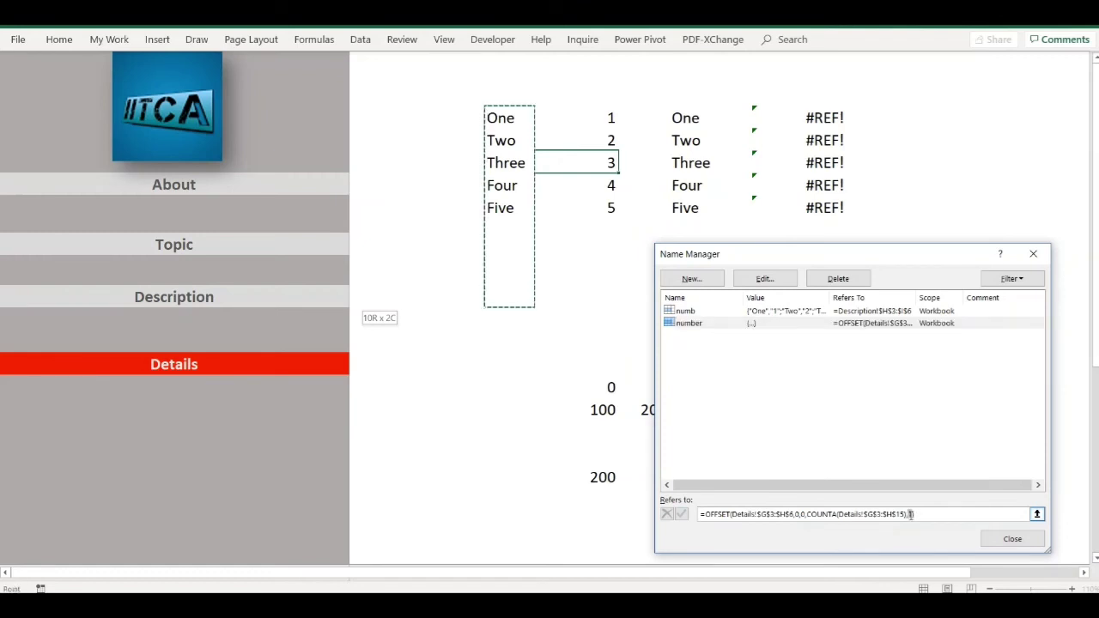
{"action": "key", "text": "BackSpace"}
{"action": "key", "text": "BackSpace"}
{"action": "type", "text": "2)"}
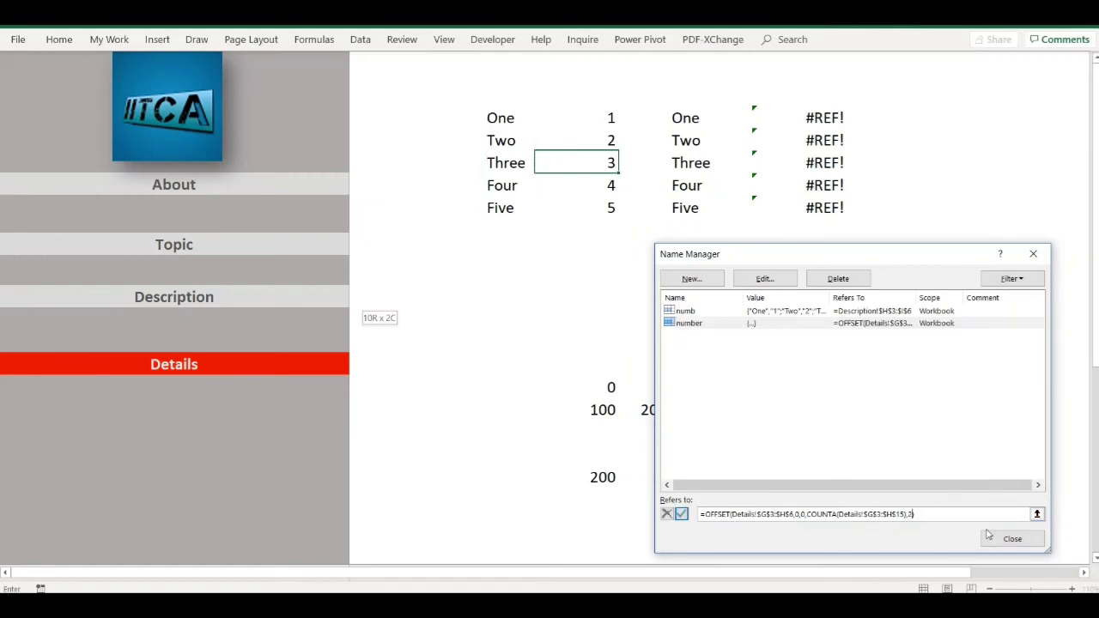
{"action": "key", "text": "Return"}
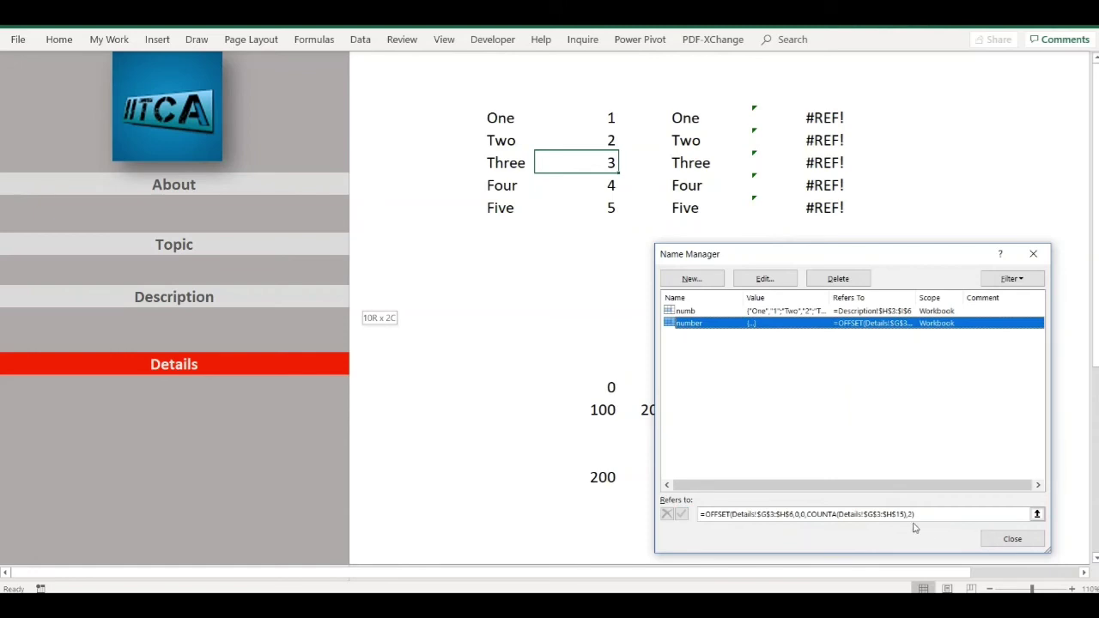
{"action": "left_click", "coordinate": [905, 513]}
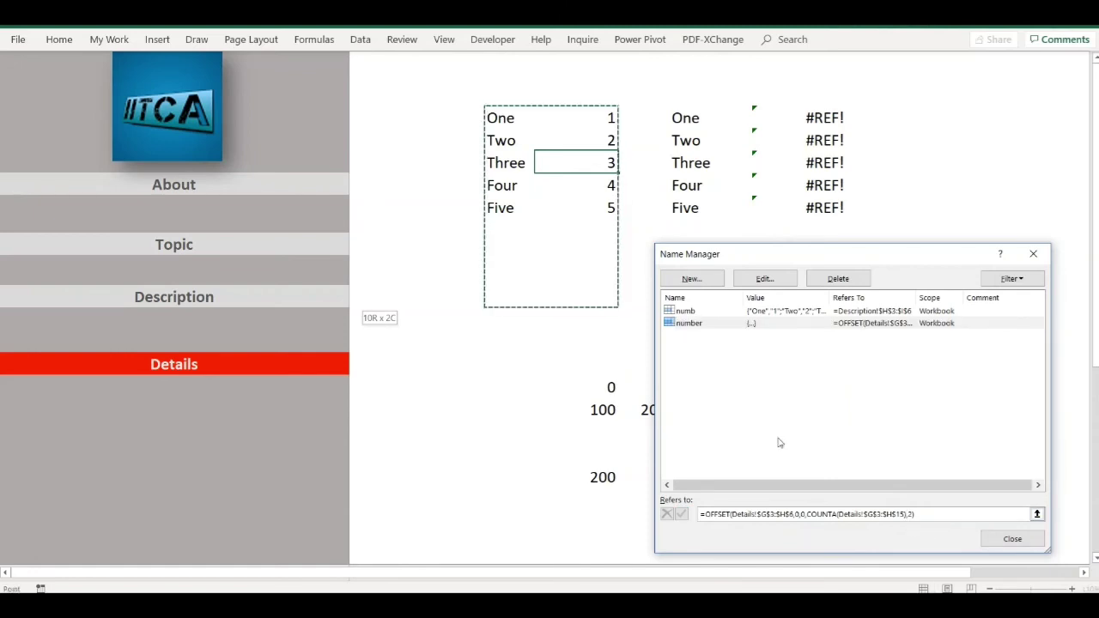
{"action": "left_click", "coordinate": [998, 540]}
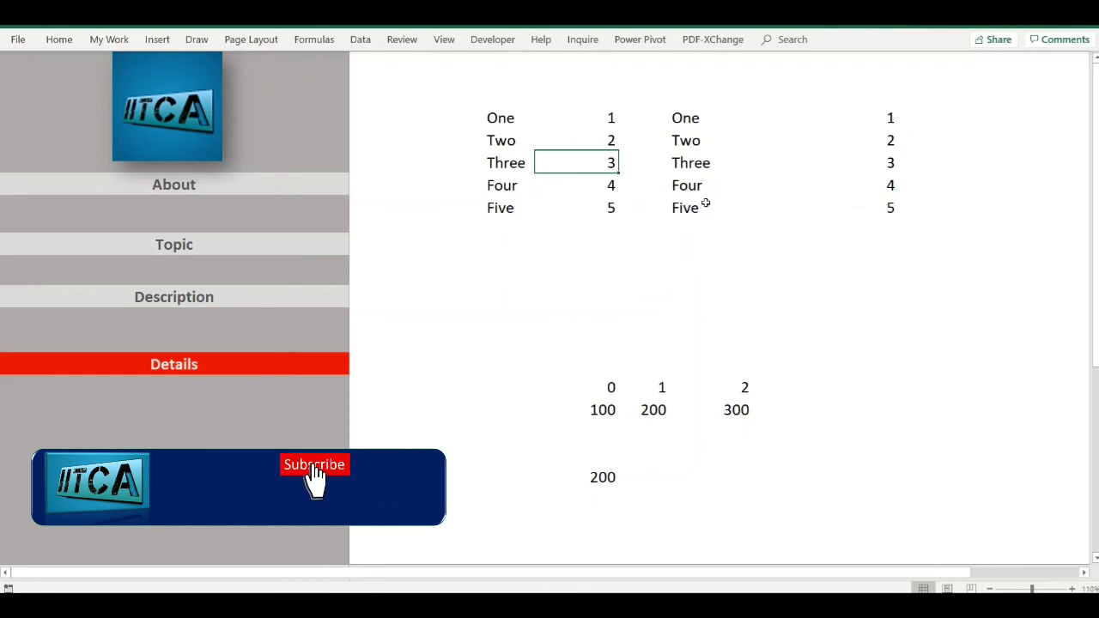
Step: Add a Six row with value 6 below Five in the source table
{"action": "left_click", "coordinate": [817, 207]}
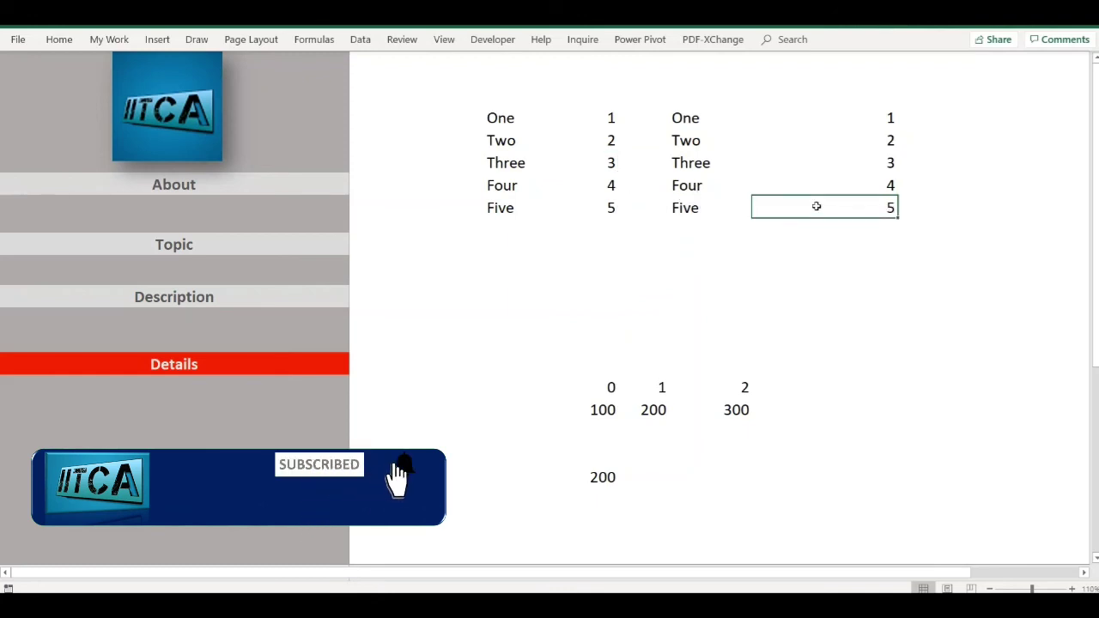
{"action": "left_click", "coordinate": [508, 228]}
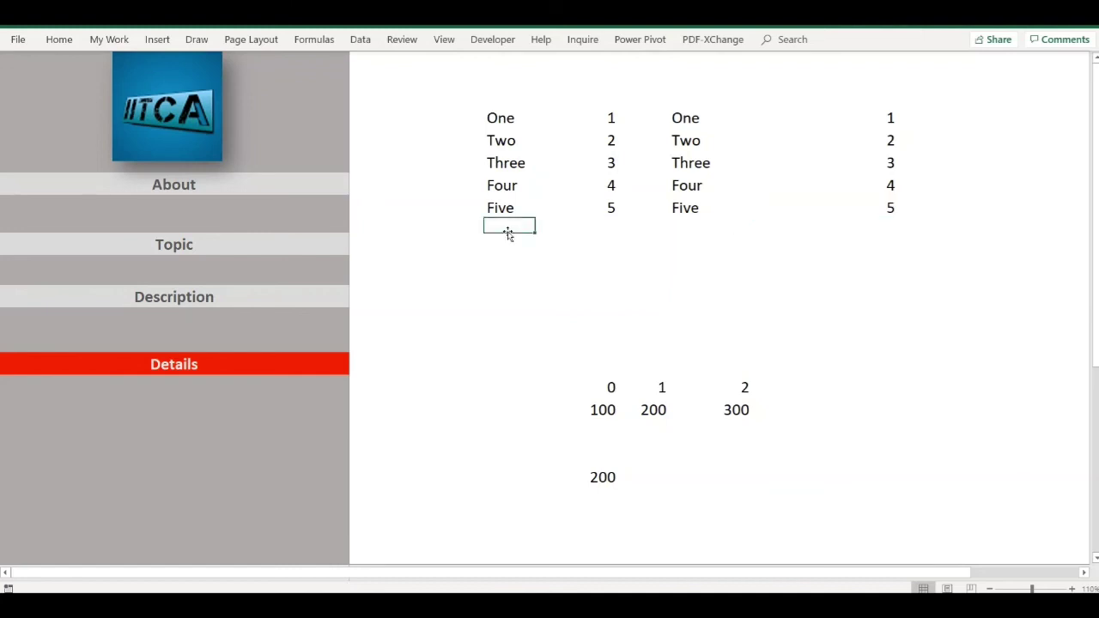
{"action": "type", "text": "Six"}
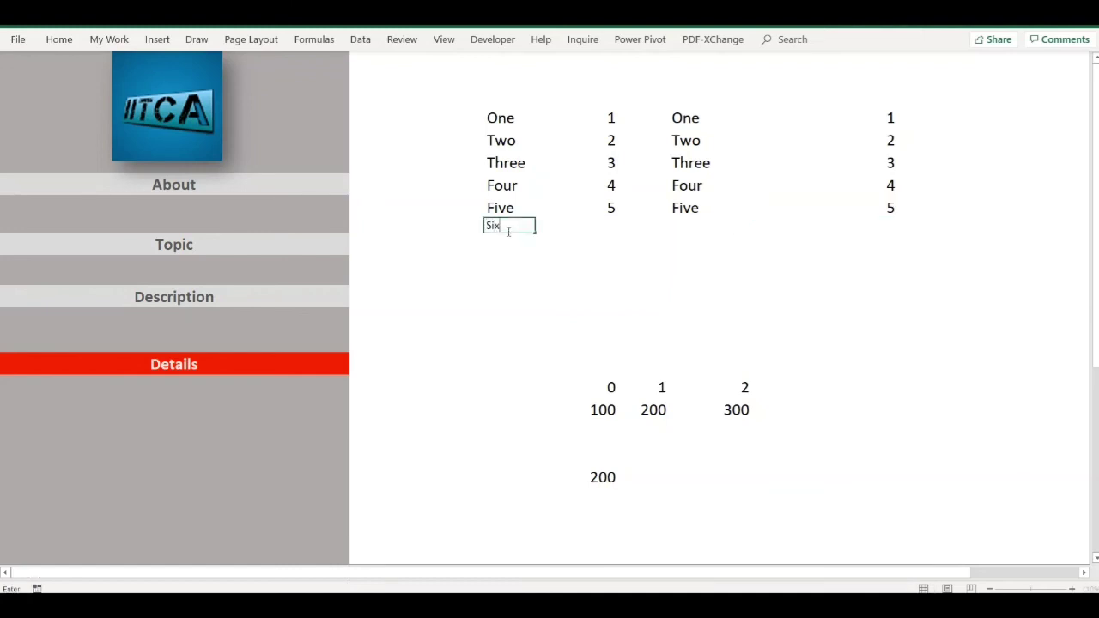
{"action": "key", "text": "Tab"}
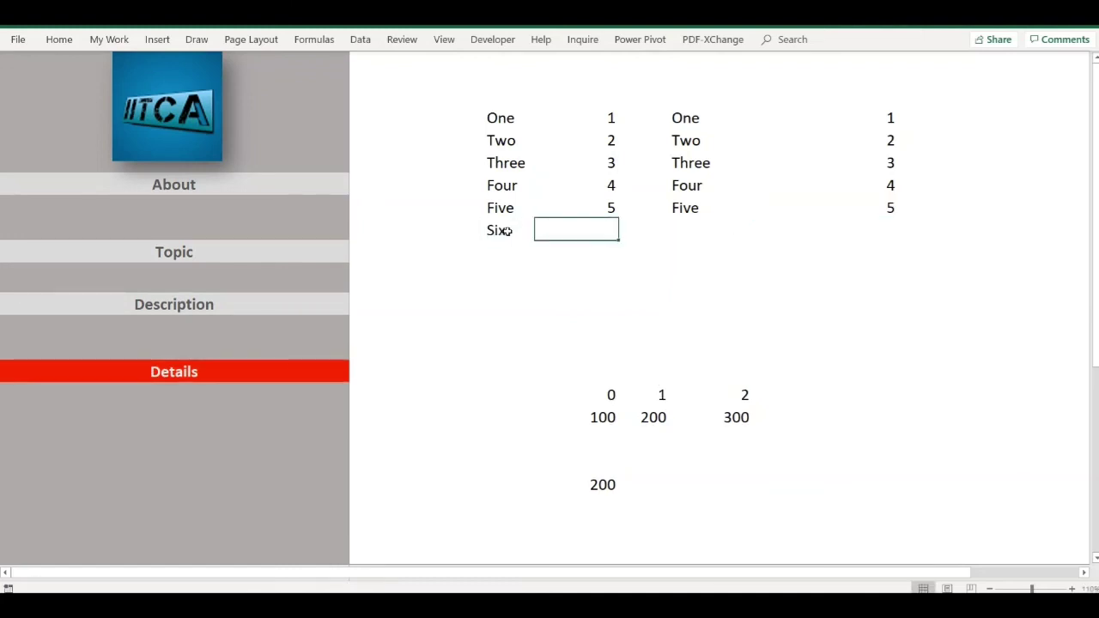
{"action": "type", "text": "6"}
{"action": "key", "text": "Tab"}
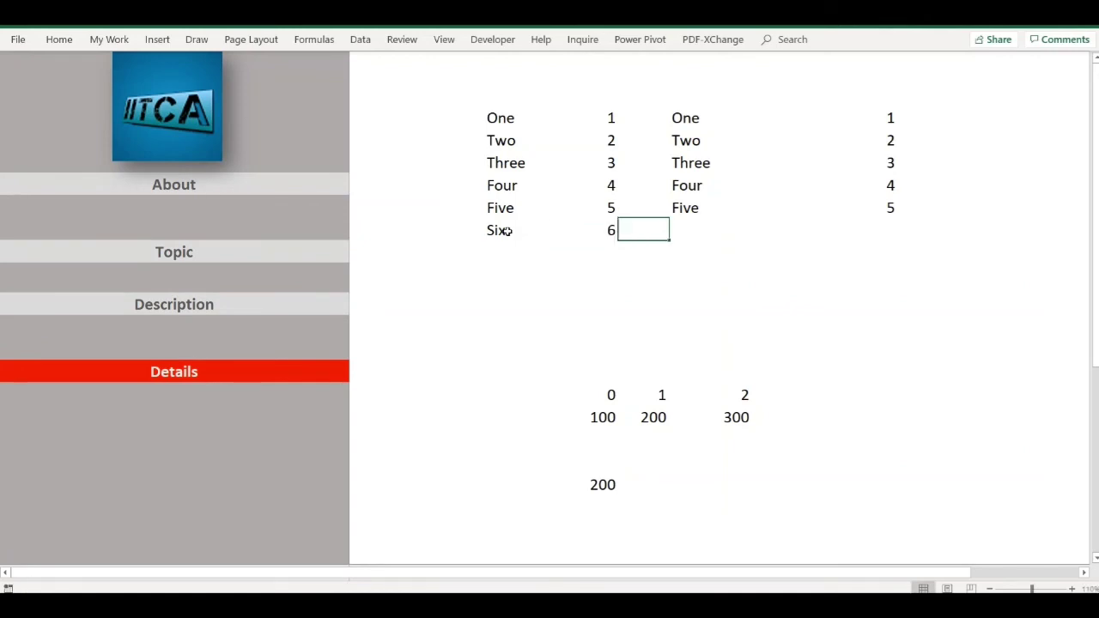
Step: Enter Six in the lookup table, fill the VLOOKUP formula down, and verify it returns 6
{"action": "key", "text": "Tab"}
{"action": "type", "text": "S"}
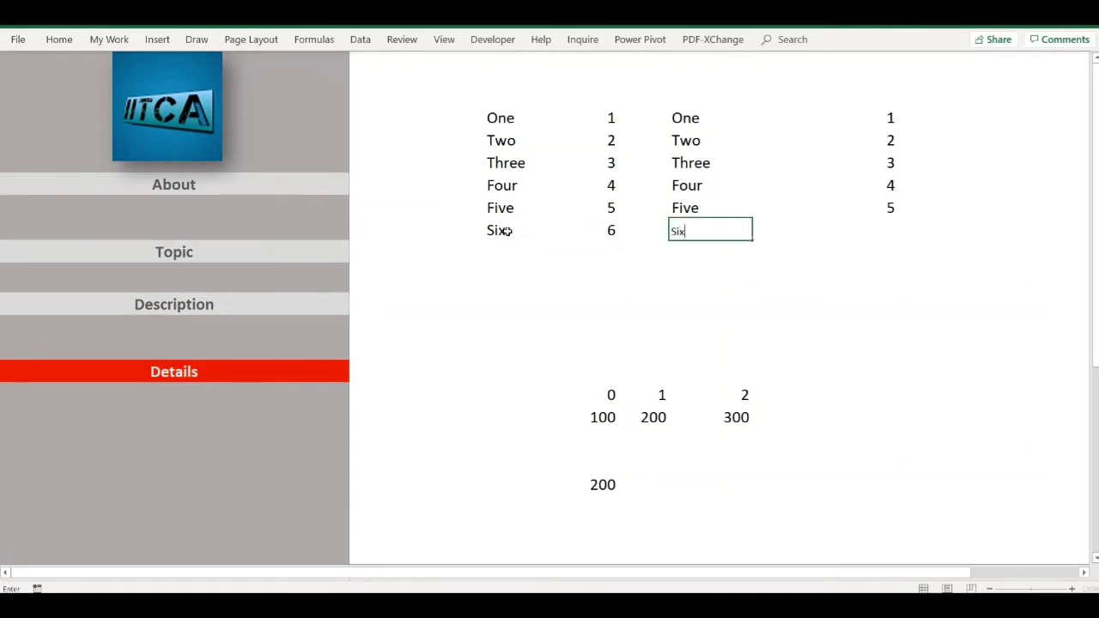
{"action": "key", "text": "Tab"}
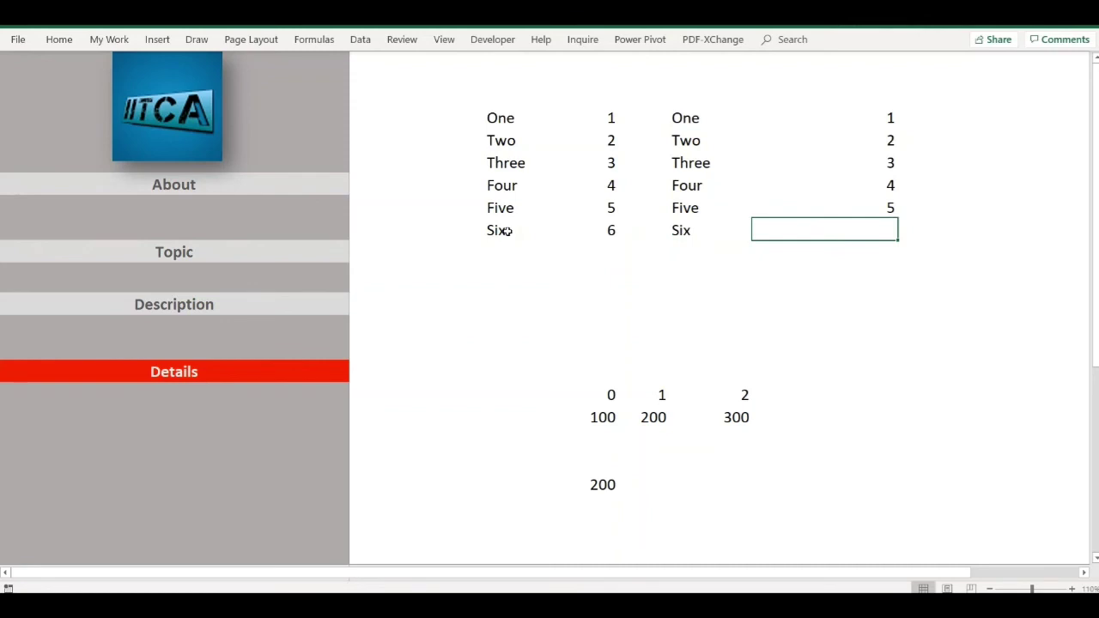
{"action": "key", "text": "ctrl+d"}
{"action": "key", "text": "Down"}
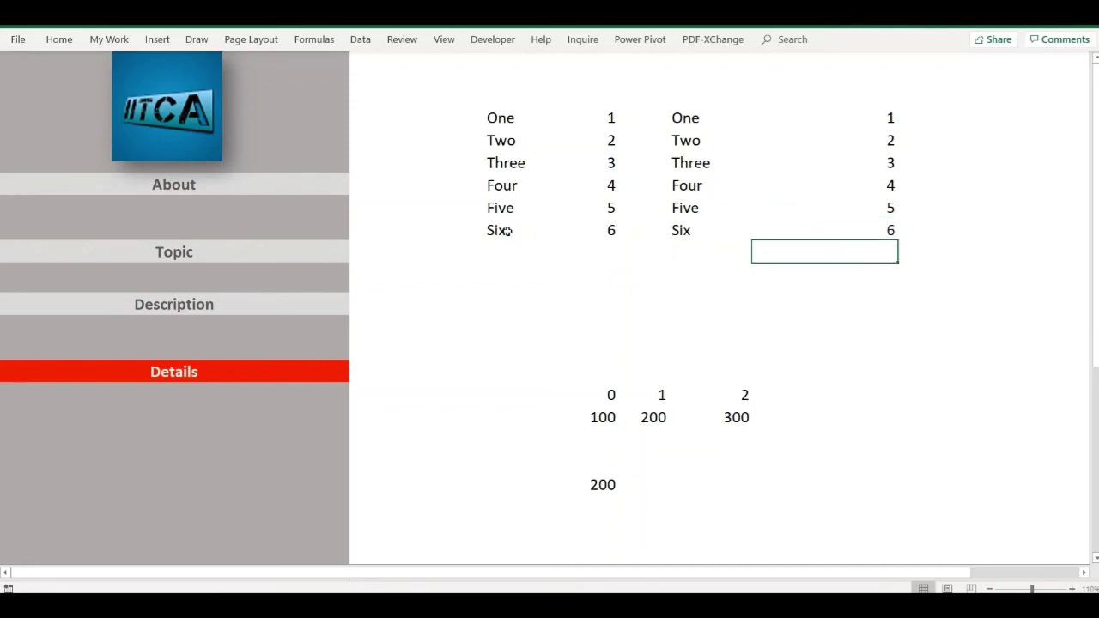
{"action": "key", "text": "Up"}
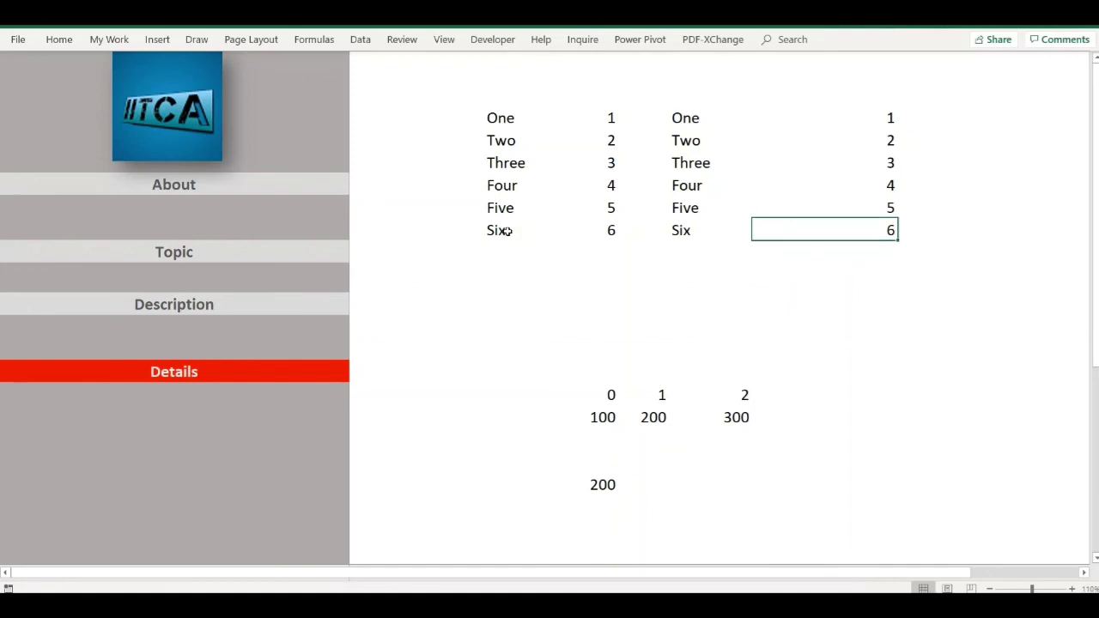
{"action": "key", "text": "F2"}
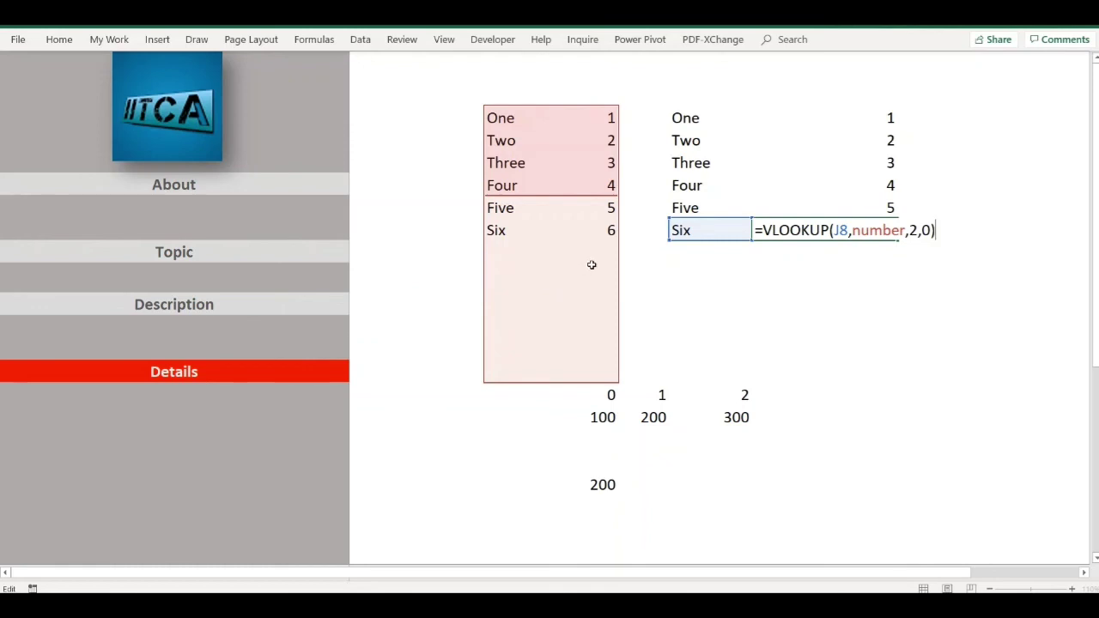
{"action": "key", "text": "Return"}
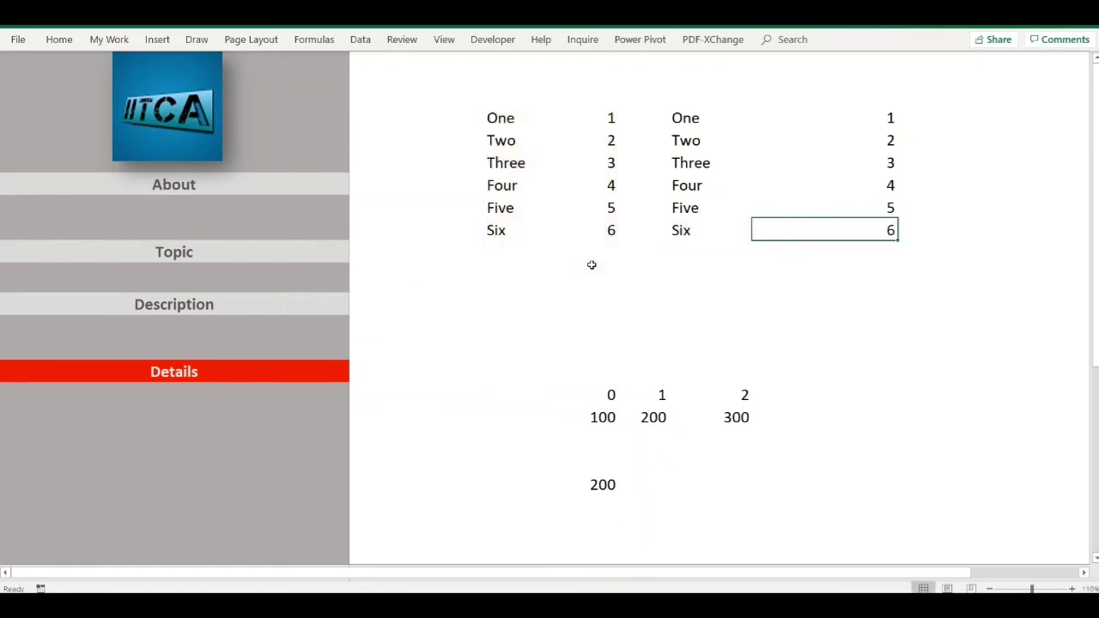
{"action": "left_click_drag", "start_coordinate": [1096, 345], "coordinate": [1096, 348]}
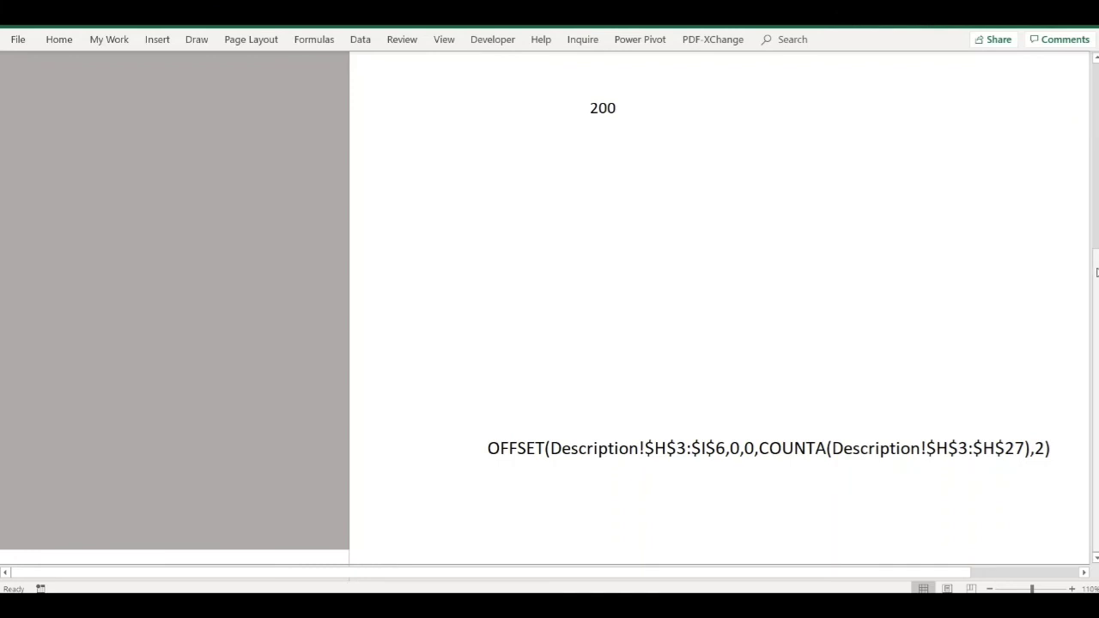
{"action": "left_click_drag", "start_coordinate": [1096, 272], "coordinate": [1096, 251]}
{"action": "left_click_drag", "start_coordinate": [1094, 174], "coordinate": [1088, 77]}
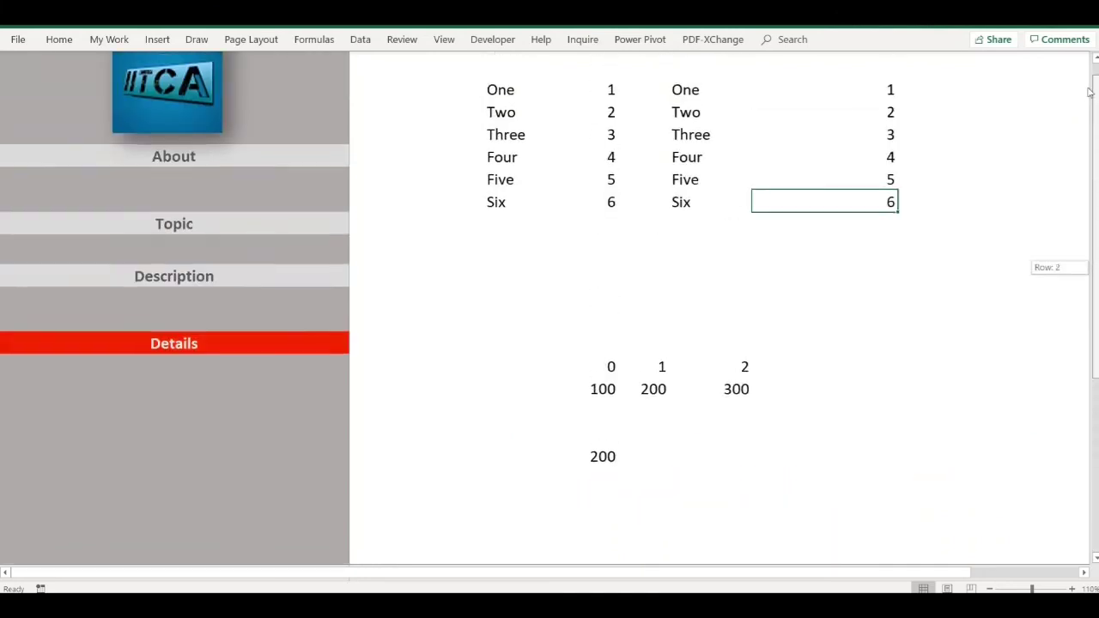